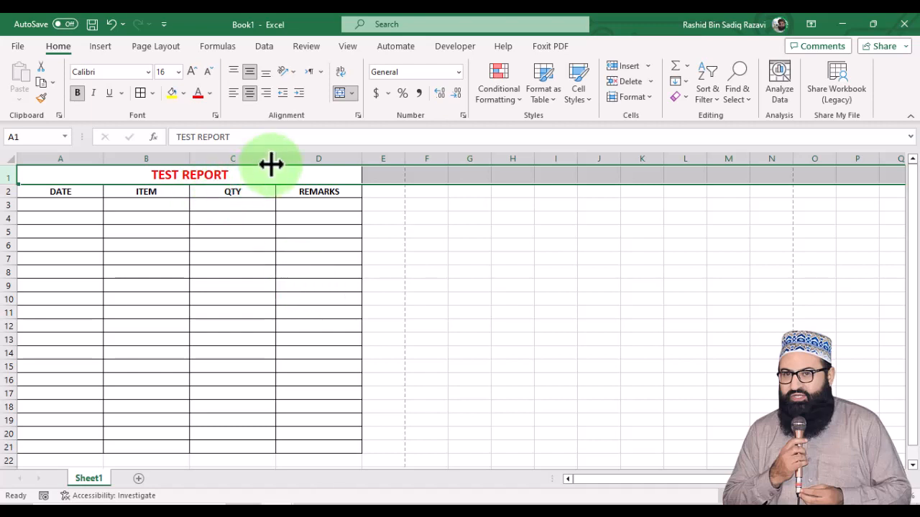
Step: Select the TEST REPORT table and switch the worksheet to Page Layout view
{"action": "left_click_drag", "start_coordinate": [280, 173], "coordinate": [278, 441]}
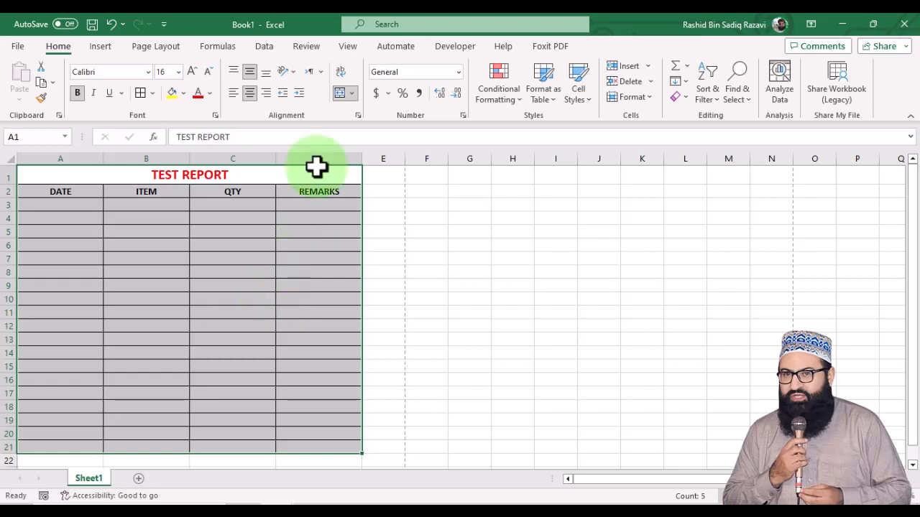
{"action": "left_click", "coordinate": [348, 47]}
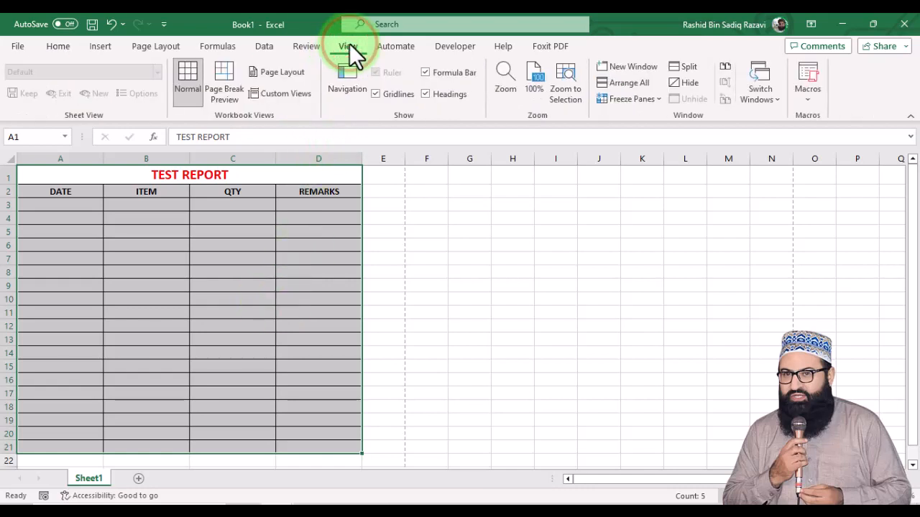
{"action": "left_click", "coordinate": [282, 75]}
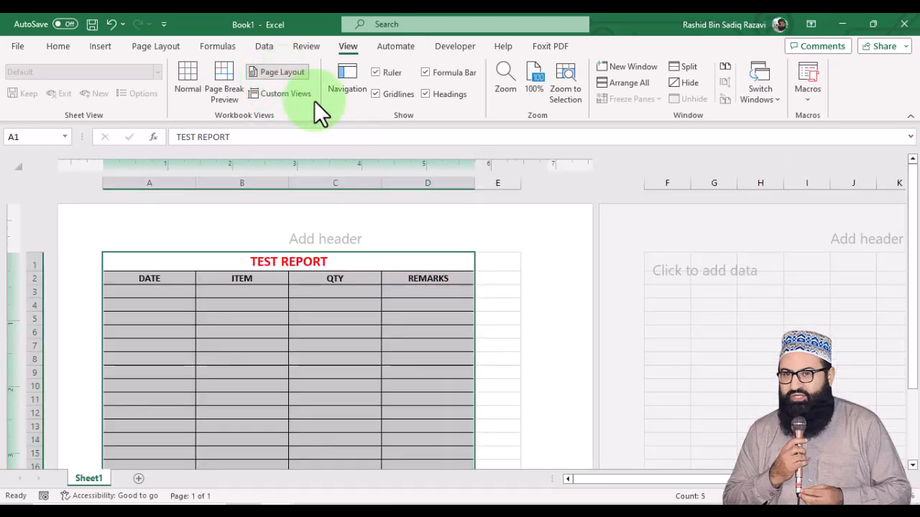
{"action": "left_click", "coordinate": [203, 240]}
{"action": "left_click", "coordinate": [315, 306]}
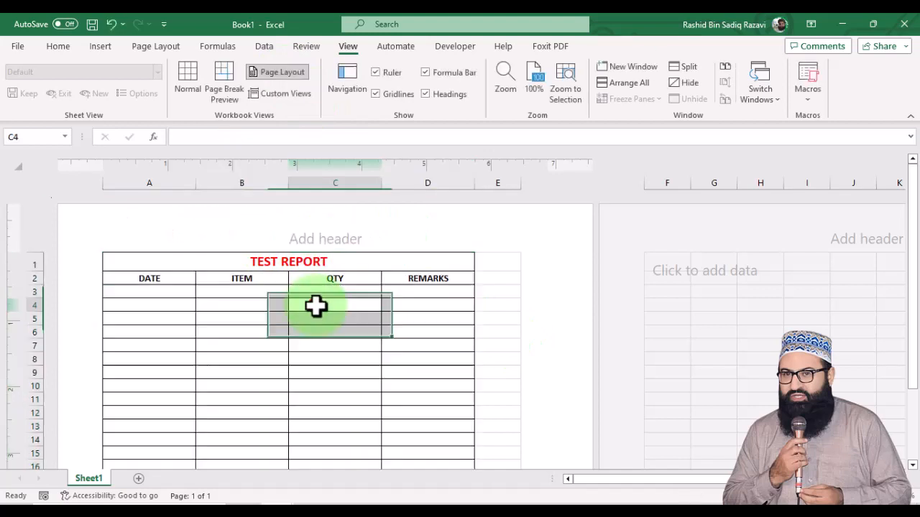
{"action": "left_click", "coordinate": [329, 263]}
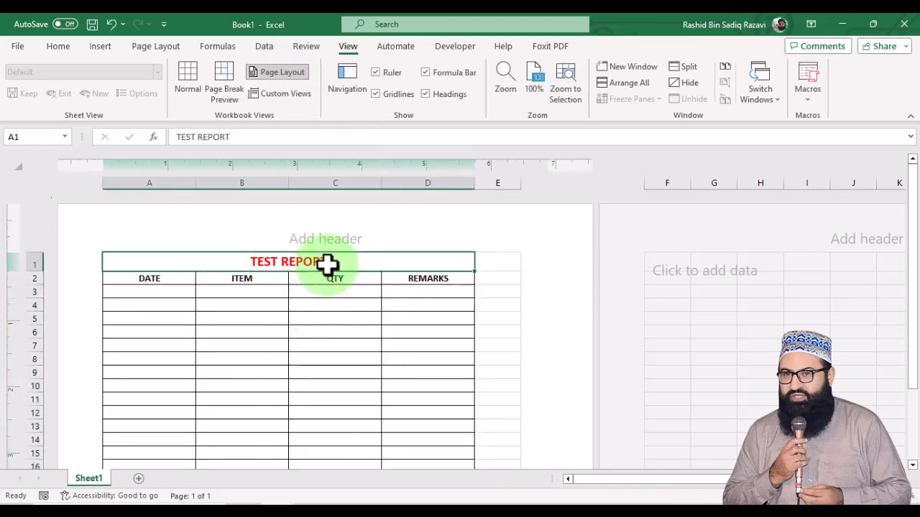
Step: Enter "ISSUANCE SLIP#" in the left section of the page header
{"action": "left_click", "coordinate": [191, 238]}
{"action": "left_click", "coordinate": [515, 245]}
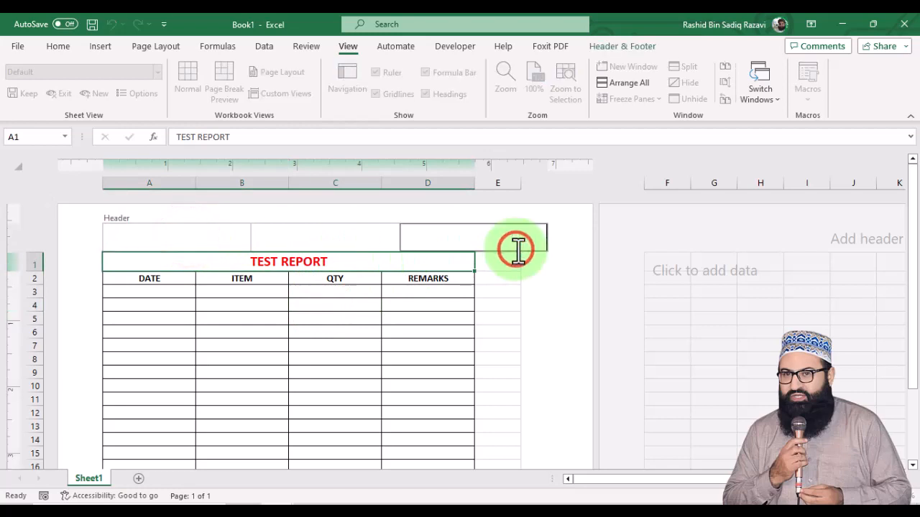
{"action": "left_click", "coordinate": [156, 239]}
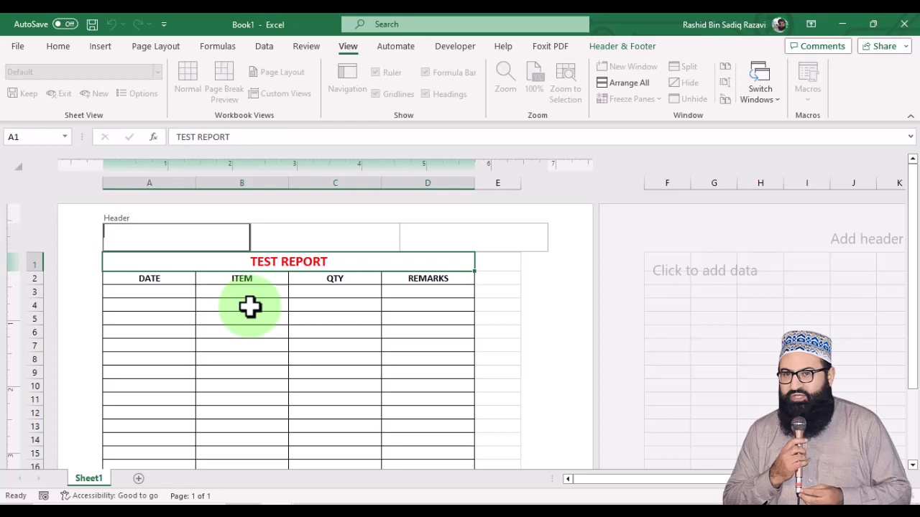
{"action": "type", "text": "DUCT"}
{"action": "key", "text": "BackSpace"}
{"action": "key", "text": "BackSpace"}
{"action": "key", "text": "BackSpace"}
{"action": "key", "text": "BackSpace"}
{"action": "key", "text": "BackSpace"}
{"action": "key", "text": "BackSpace"}
{"action": "type", "text": "CE"}
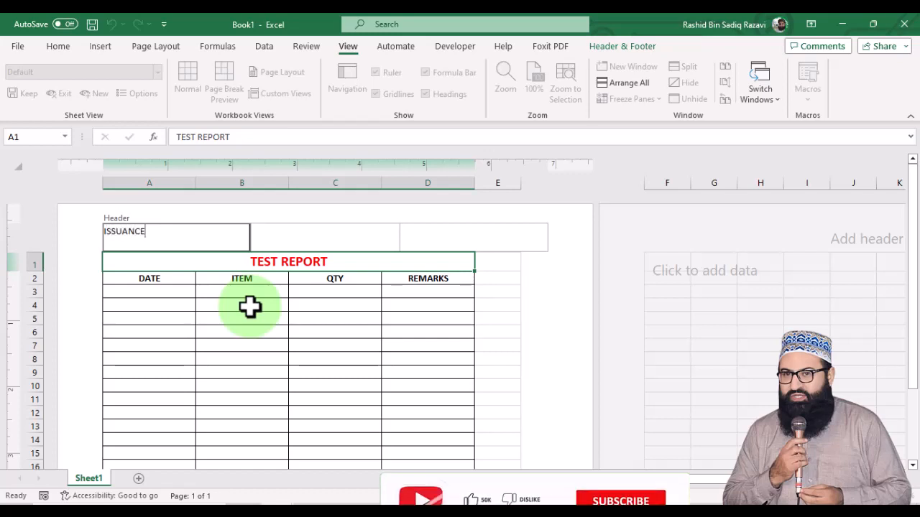
{"action": "type", "text": " SLIP#"}
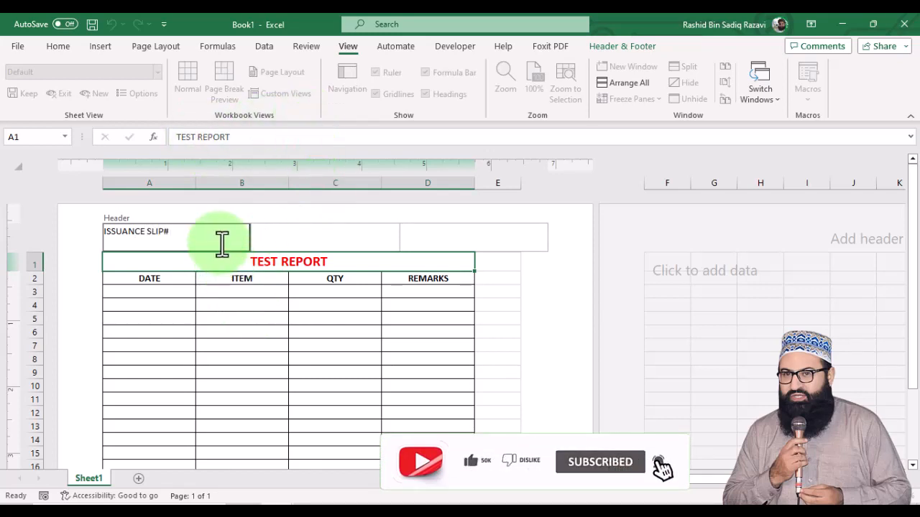
Step: Insert the automatic page number code after "ISSUANCE SLIP#" in the left header section
{"action": "left_click", "coordinate": [637, 48]}
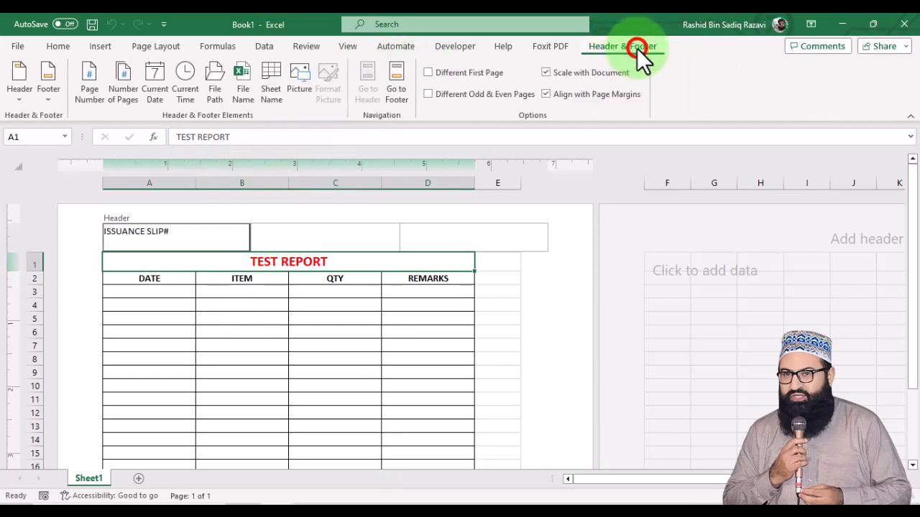
{"action": "left_click", "coordinate": [92, 91]}
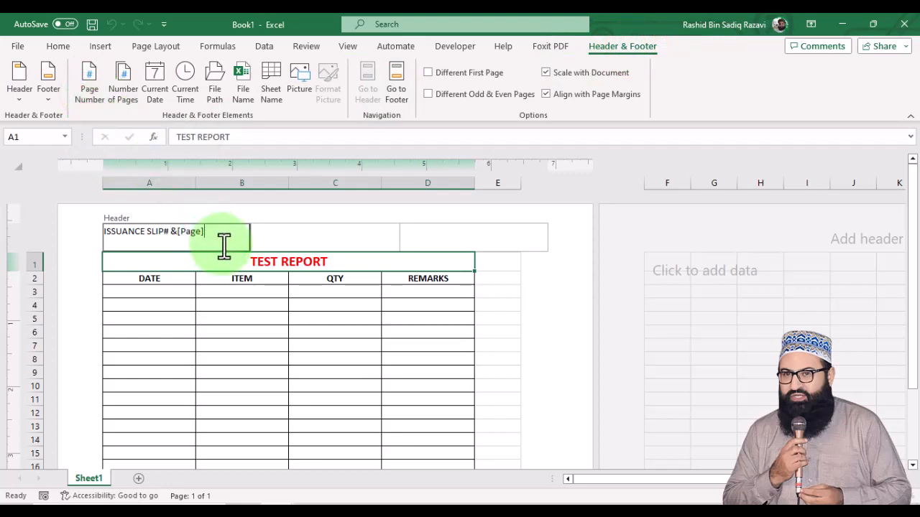
{"action": "left_click", "coordinate": [58, 46]}
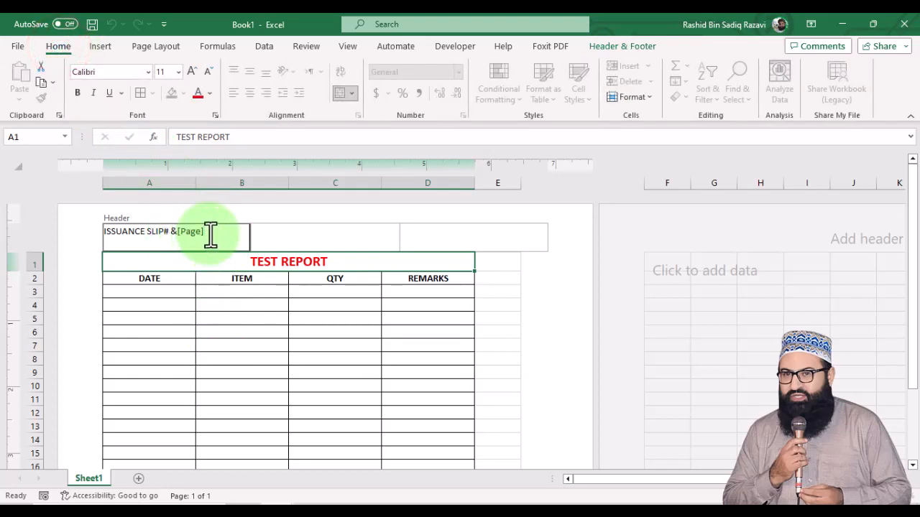
{"action": "left_click", "coordinate": [332, 238]}
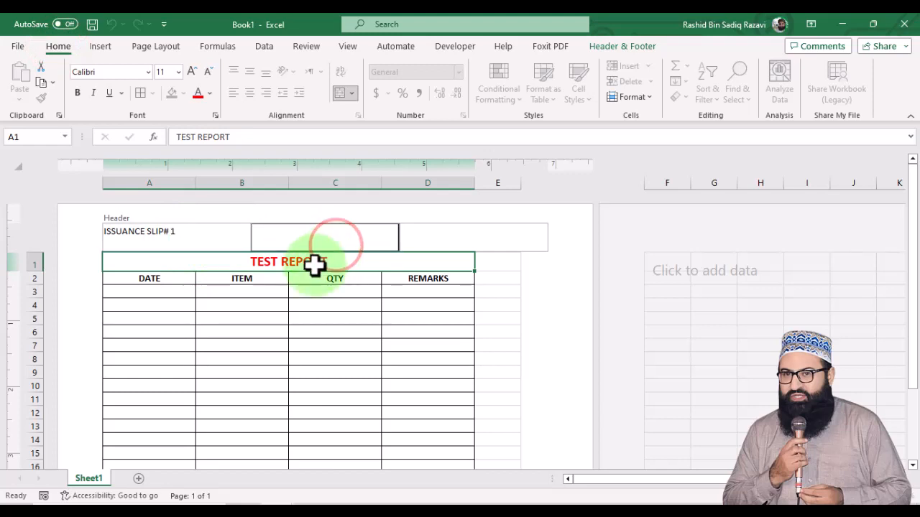
Step: Try prefixing the page number code in the left header section with "00"
{"action": "left_click", "coordinate": [187, 236]}
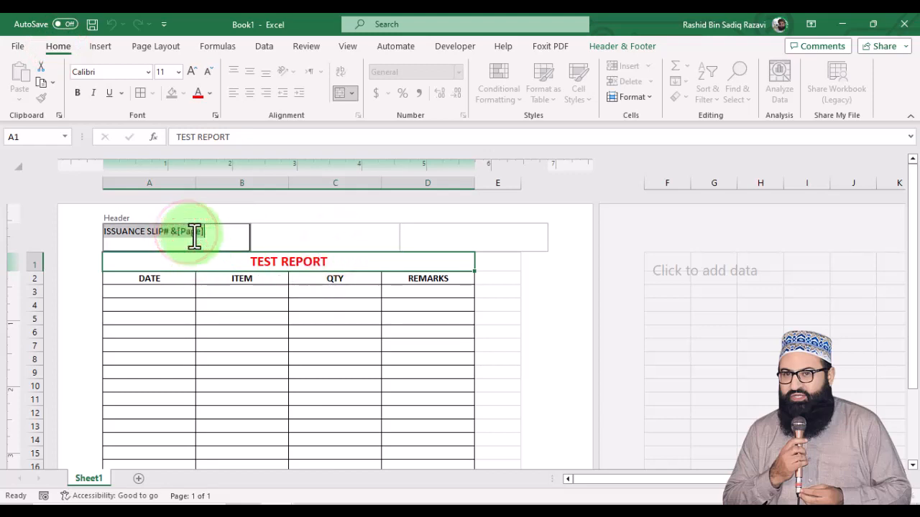
{"action": "left_click", "coordinate": [172, 232]}
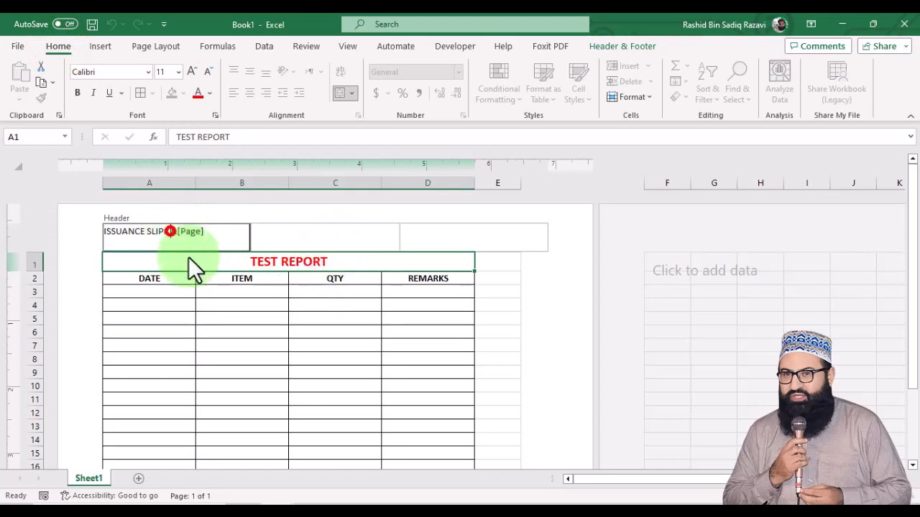
{"action": "left_click", "coordinate": [362, 235]}
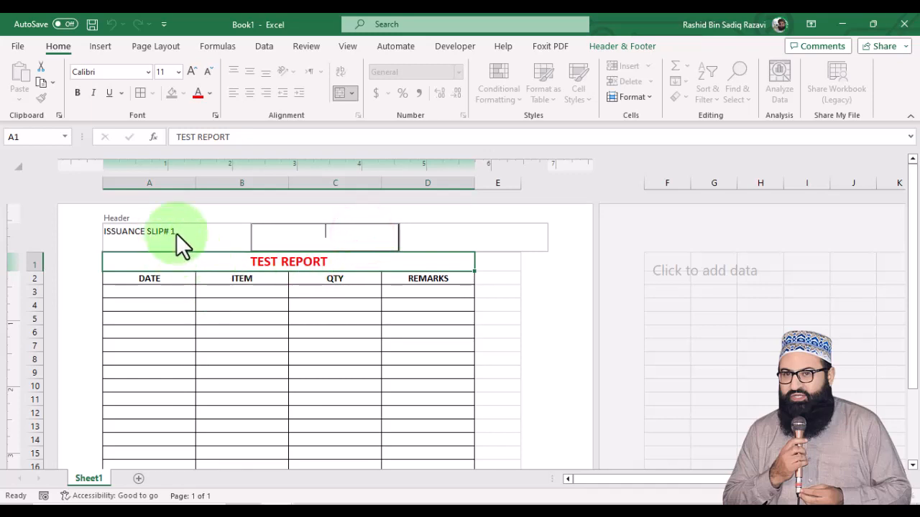
{"action": "left_click", "coordinate": [176, 232]}
{"action": "left_click", "coordinate": [172, 232]}
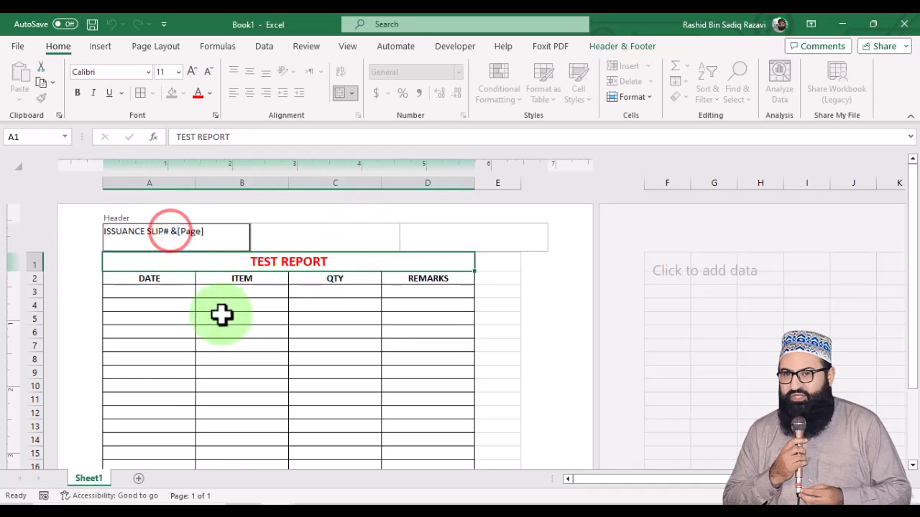
{"action": "type", "text": "00"}
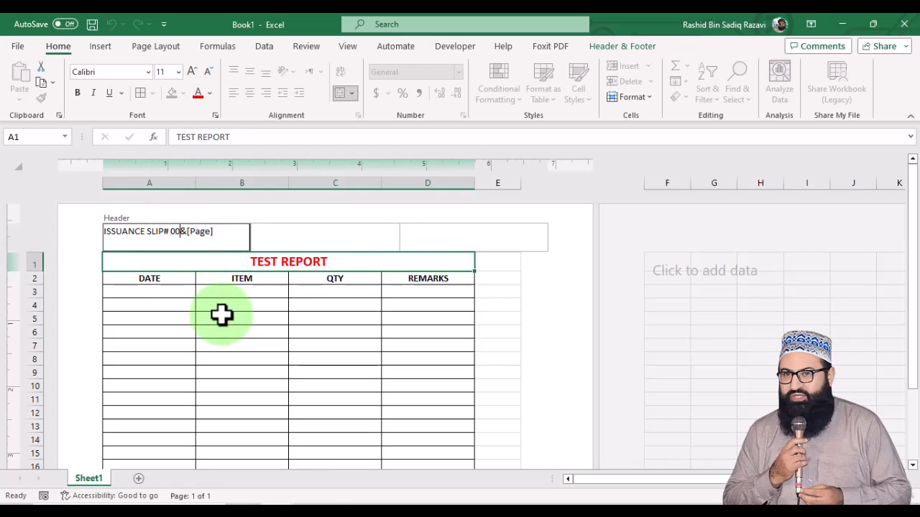
{"action": "key", "text": "Return"}
{"action": "key", "text": "BackSpace"}
{"action": "left_click", "coordinate": [318, 238]}
Step: Remove the "00" prefix before the page number code in the left header section
{"action": "left_click", "coordinate": [194, 231]}
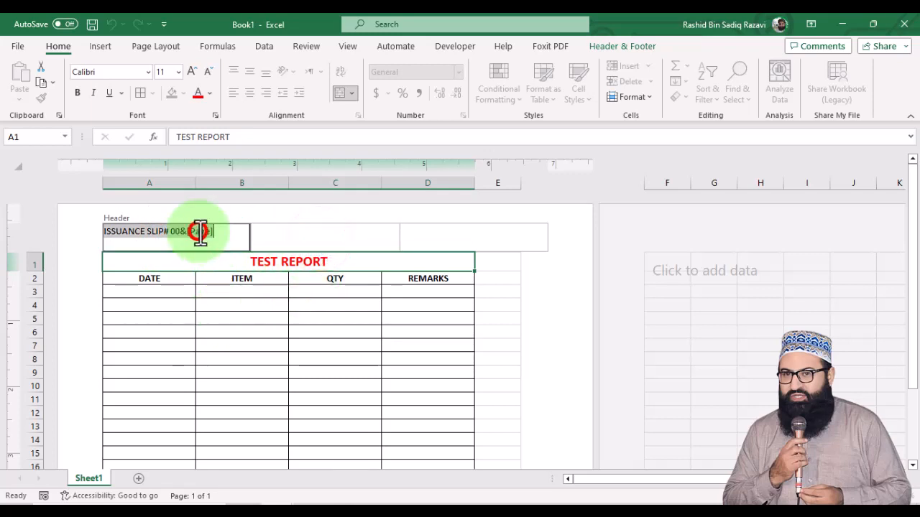
{"action": "left_click", "coordinate": [178, 231]}
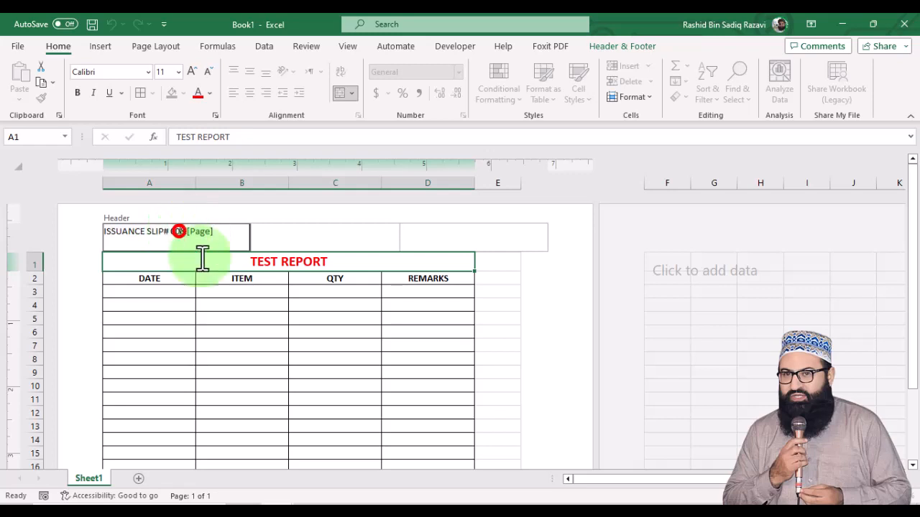
{"action": "key", "text": "BackSpace"}
{"action": "key", "text": "BackSpace"}
{"action": "left_click", "coordinate": [241, 342]}
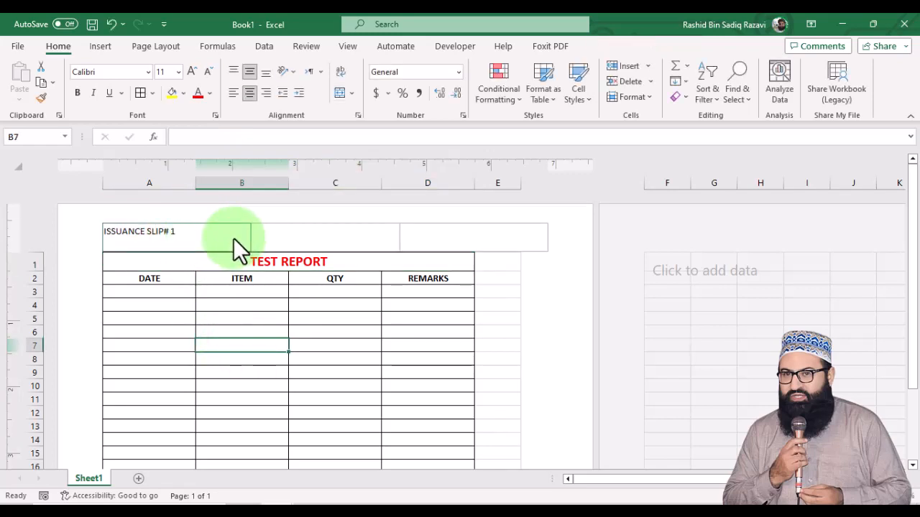
Step: Make the "ISSUANCE SLIP#" header text and its page number code bold
{"action": "left_click", "coordinate": [190, 232]}
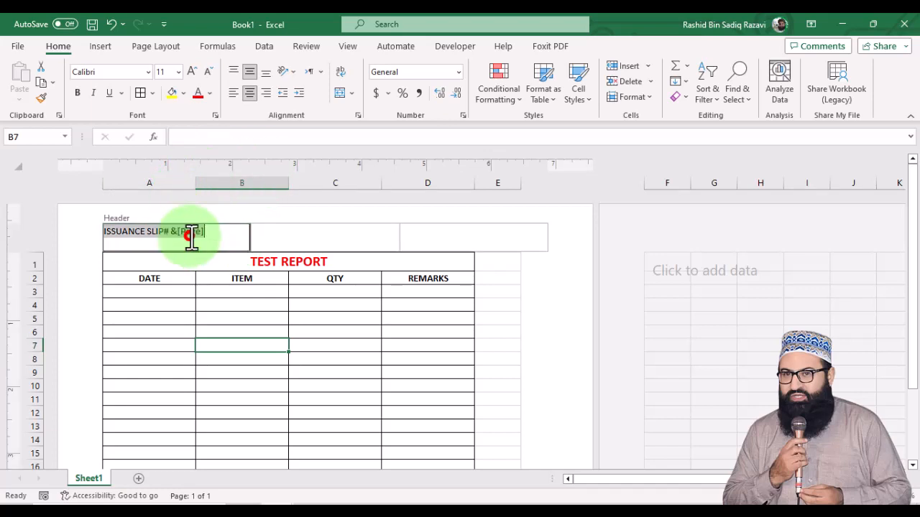
{"action": "left_click", "coordinate": [77, 93]}
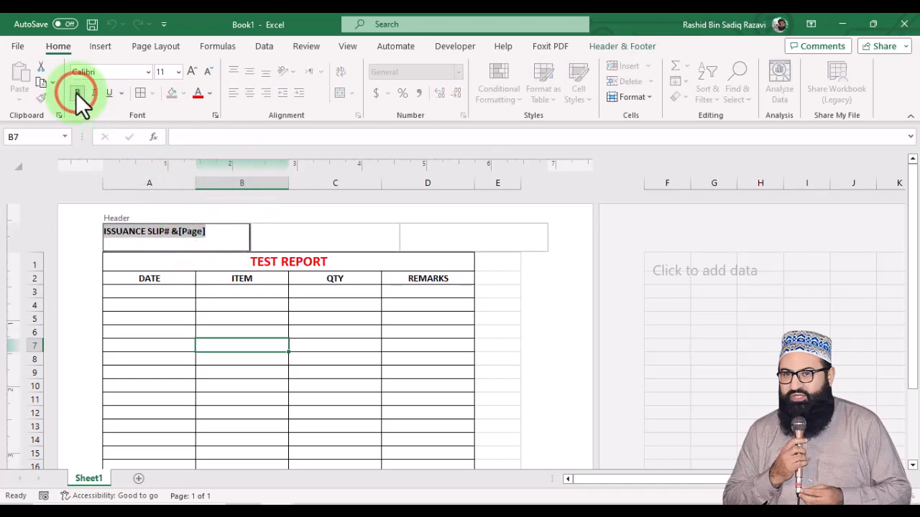
{"action": "left_click", "coordinate": [296, 259]}
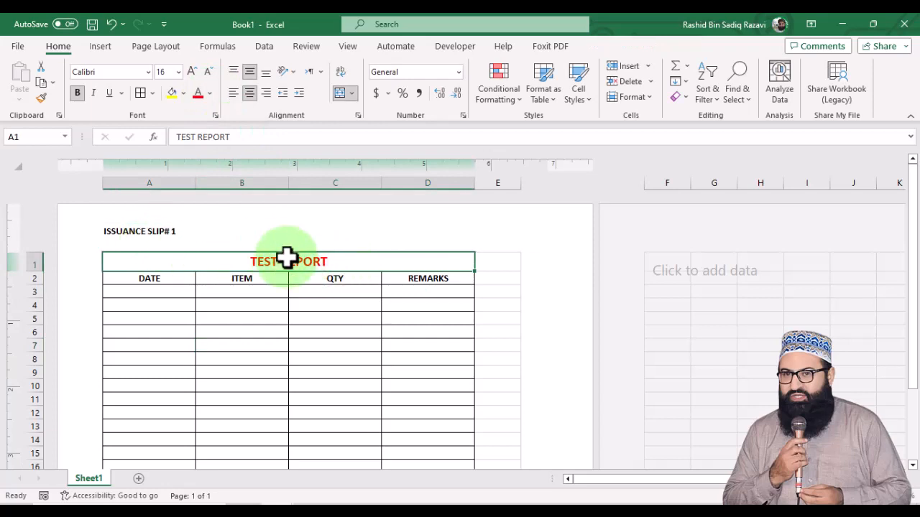
Step: Copy rows 1 to 21 with the TEST REPORT table and paste them at A51 on the second page
{"action": "scroll", "coordinate": [218, 324], "scroll_direction": "down", "scroll_amount": 1}
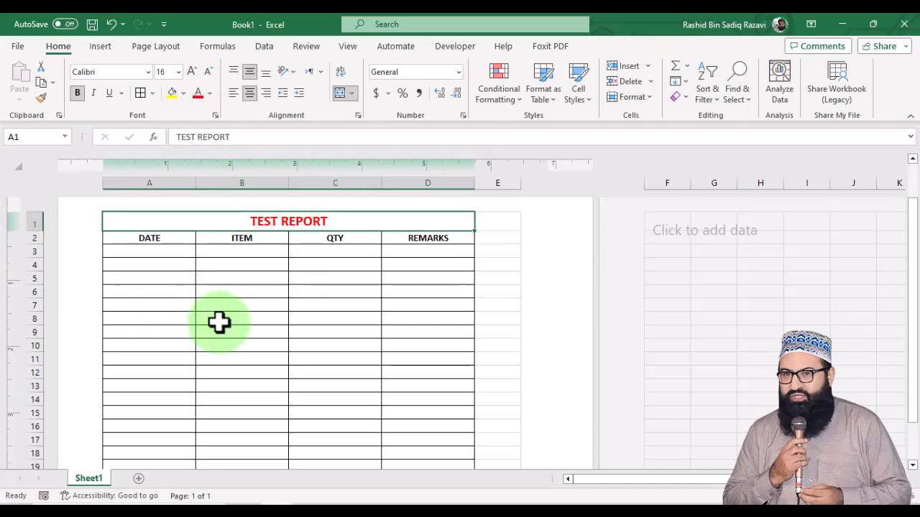
{"action": "scroll", "coordinate": [218, 324], "scroll_direction": "up", "scroll_amount": 1}
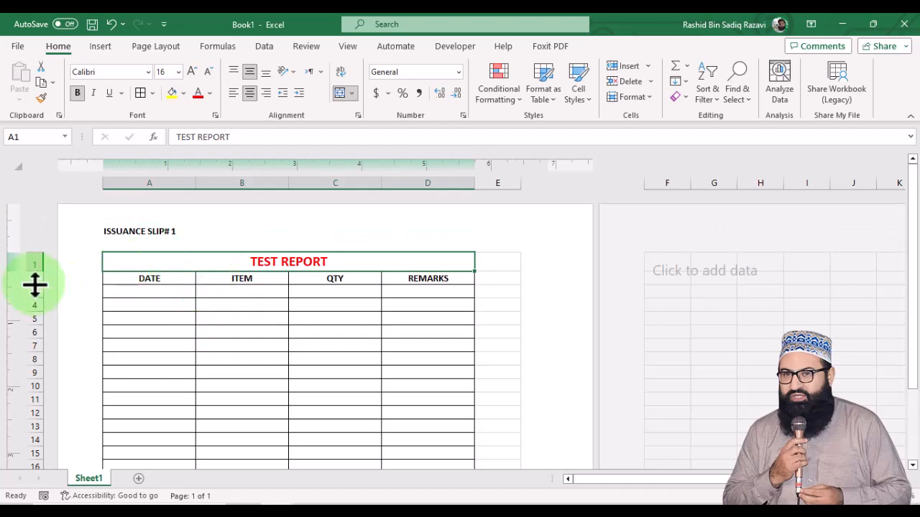
{"action": "left_click_drag", "start_coordinate": [28, 262], "coordinate": [6, 472]}
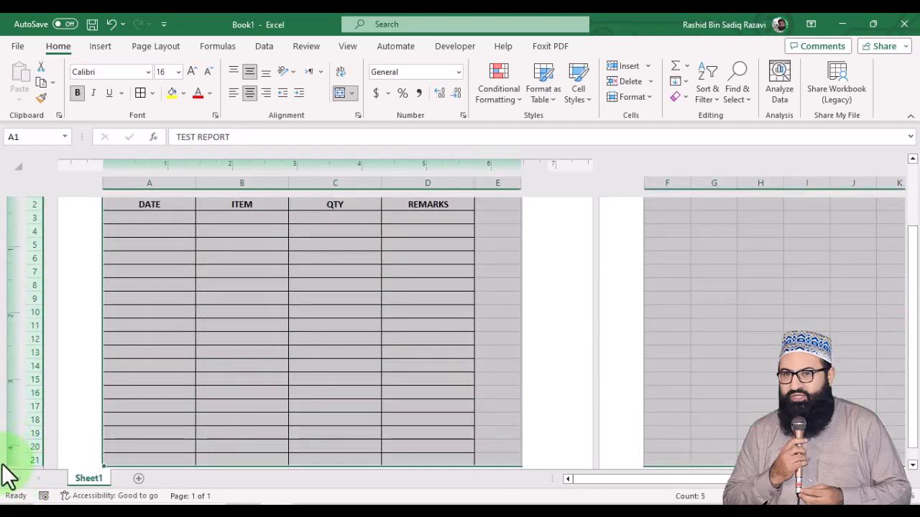
{"action": "key", "text": "ctrl+c"}
{"action": "scroll", "coordinate": [273, 354], "scroll_direction": "down", "scroll_amount": 10}
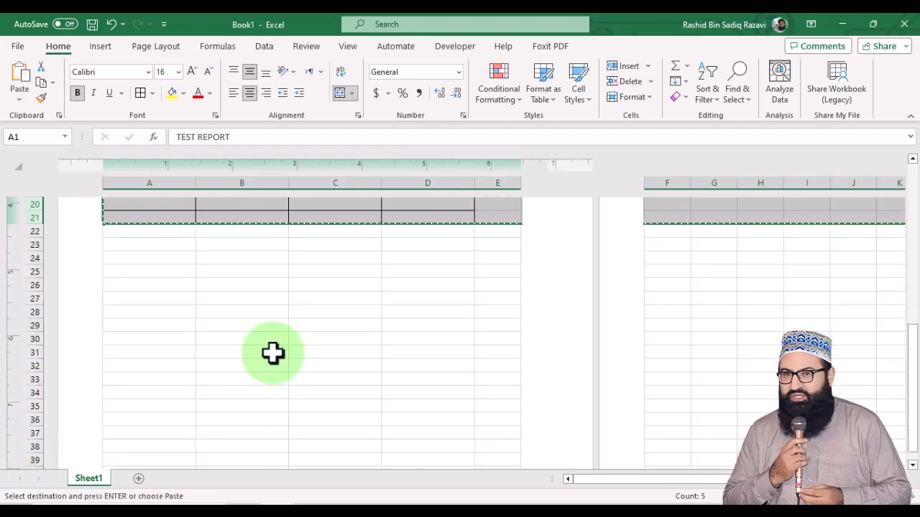
{"action": "scroll", "coordinate": [273, 353], "scroll_direction": "down", "scroll_amount": 6}
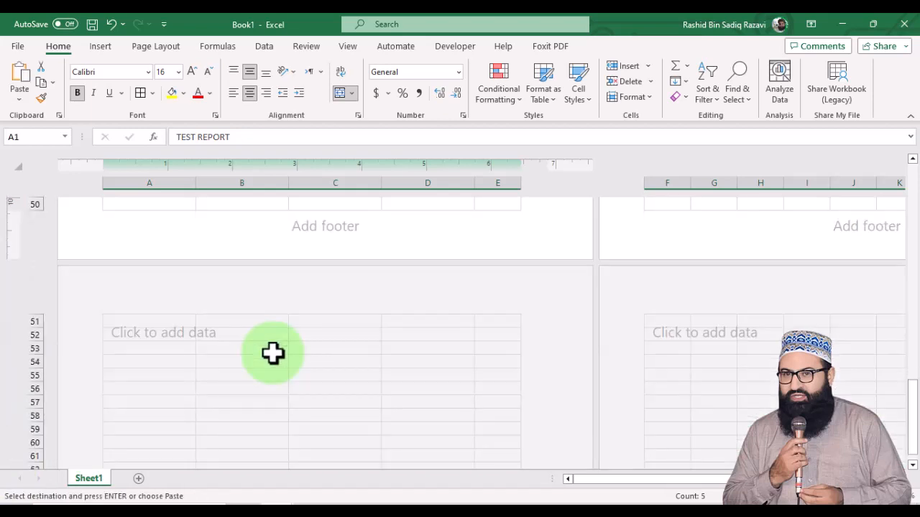
{"action": "left_click", "coordinate": [120, 280]}
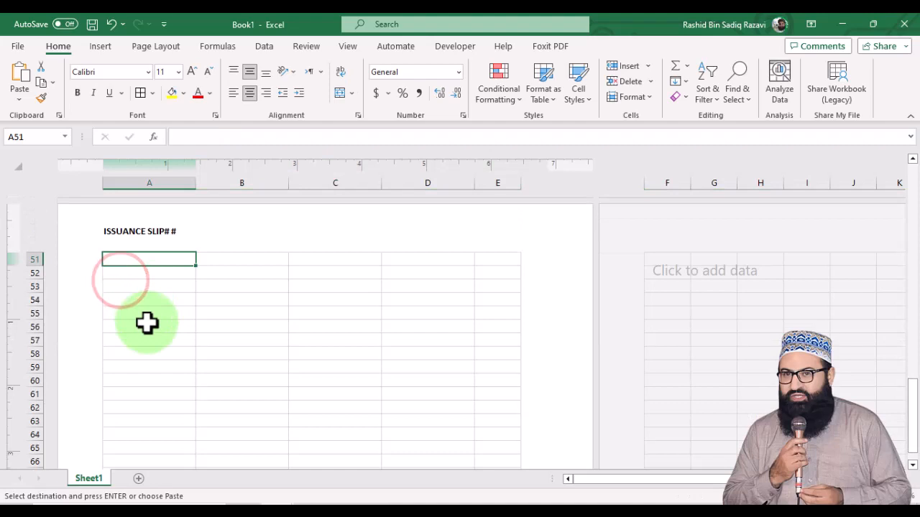
{"action": "key", "text": "ctrl+v"}
{"action": "key", "text": "Return"}
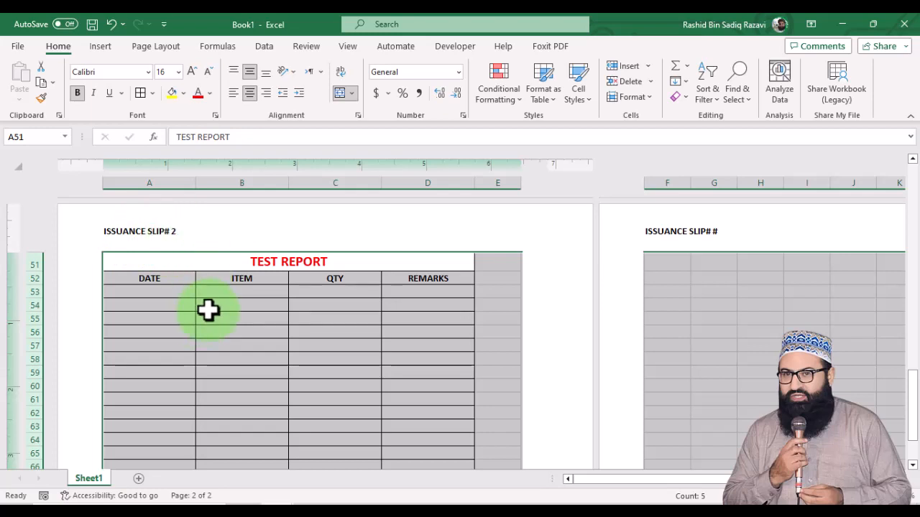
Step: Copy the second page's TEST REPORT rows and paste them at A101 on the third page
{"action": "key", "text": "ctrl+c"}
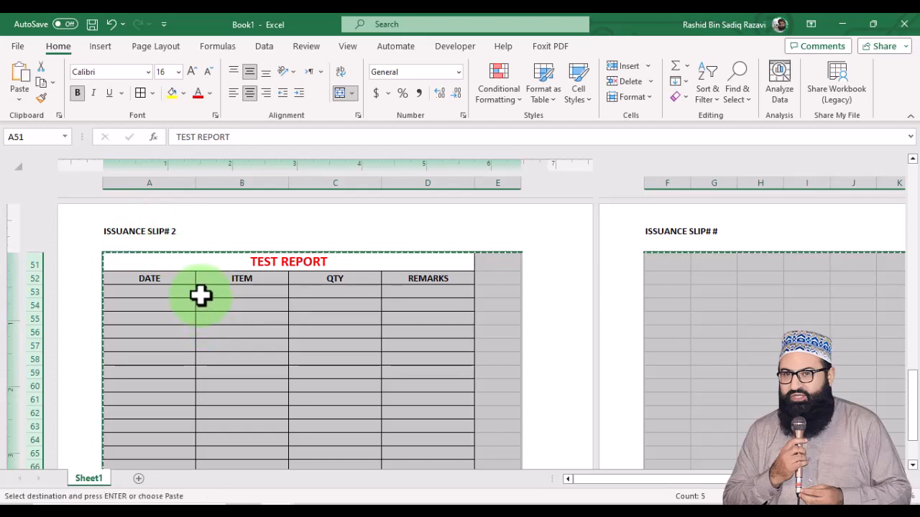
{"action": "scroll", "coordinate": [200, 293], "scroll_direction": "down", "scroll_amount": 10}
{"action": "scroll", "coordinate": [200, 293], "scroll_direction": "down", "scroll_amount": 6}
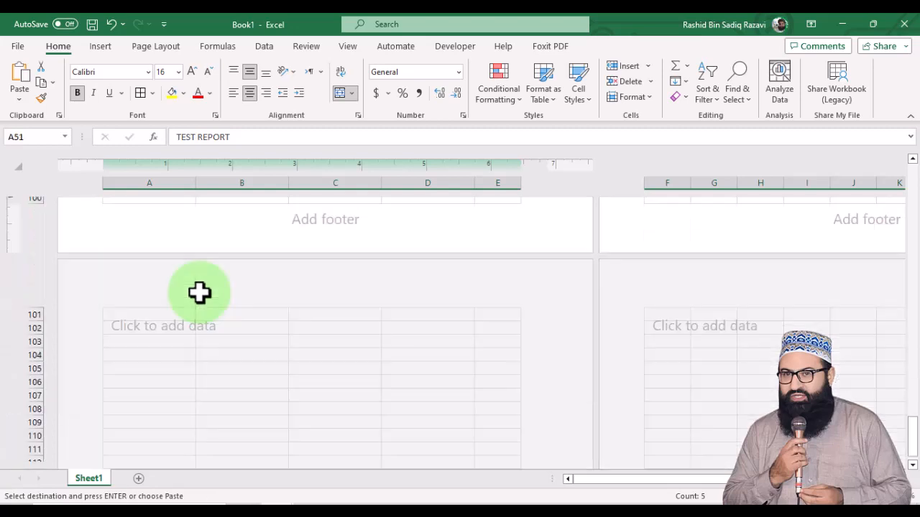
{"action": "left_click", "coordinate": [140, 316]}
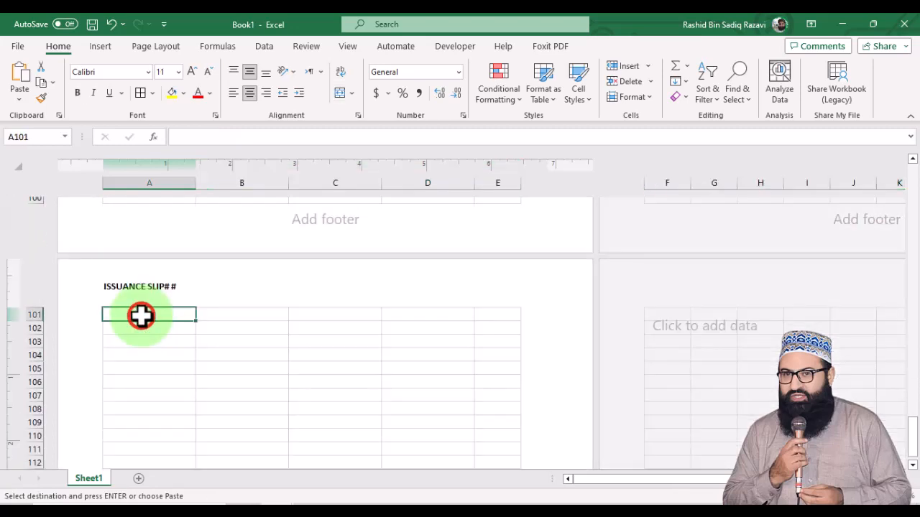
{"action": "key", "text": "Return"}
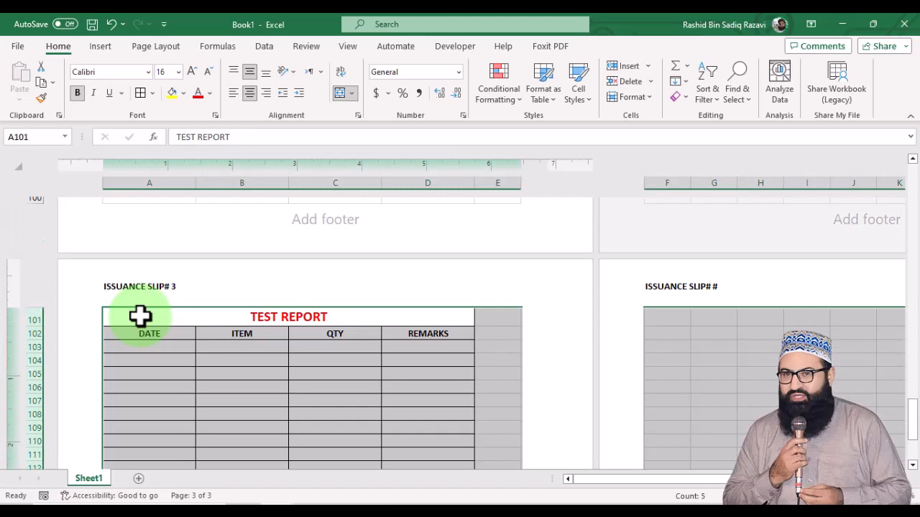
Step: Copy the third page's TEST REPORT rows and paste them at A151 on the fourth page
{"action": "key", "text": "ctrl+c"}
{"action": "scroll", "coordinate": [140, 316], "scroll_direction": "down", "scroll_amount": 12}
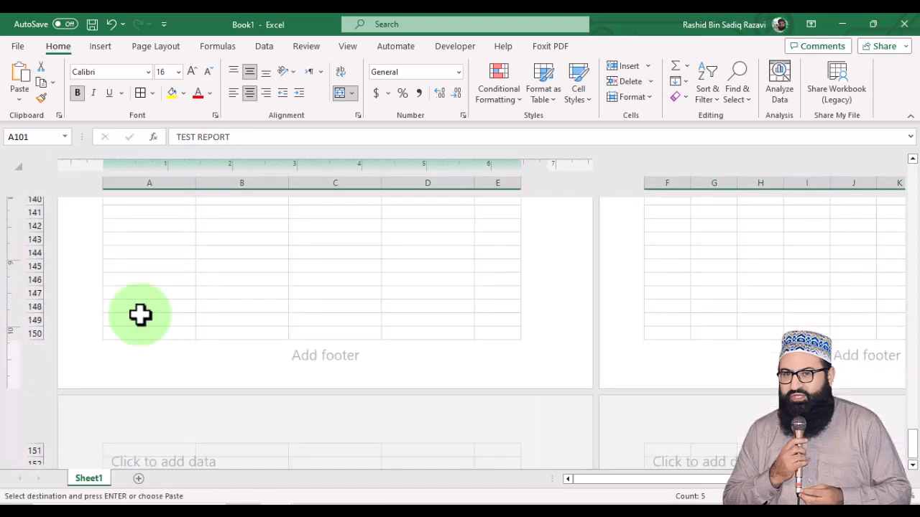
{"action": "scroll", "coordinate": [140, 315], "scroll_direction": "down", "scroll_amount": 3}
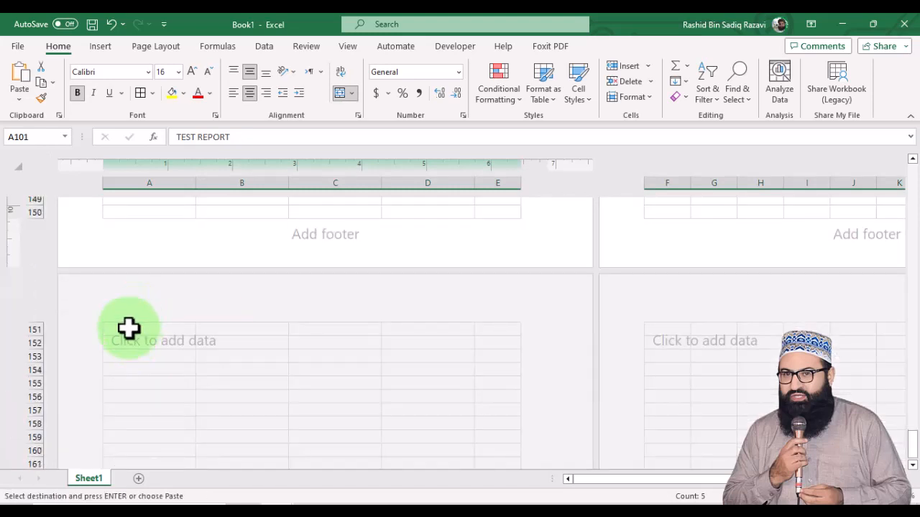
{"action": "left_click", "coordinate": [129, 328]}
{"action": "key", "text": "Return"}
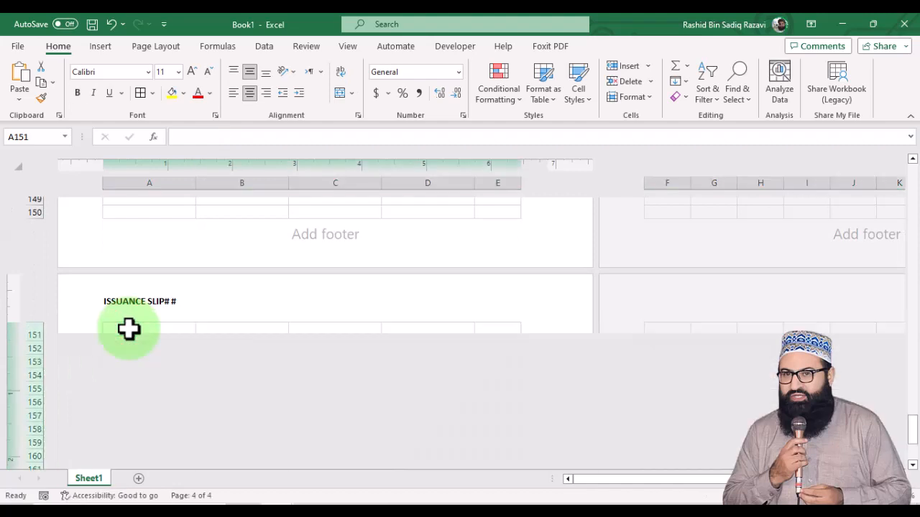
Step: Copy the fourth page's TEST REPORT rows and paste them at A201 on the fifth page
{"action": "scroll", "coordinate": [133, 329], "scroll_direction": "down", "scroll_amount": 4}
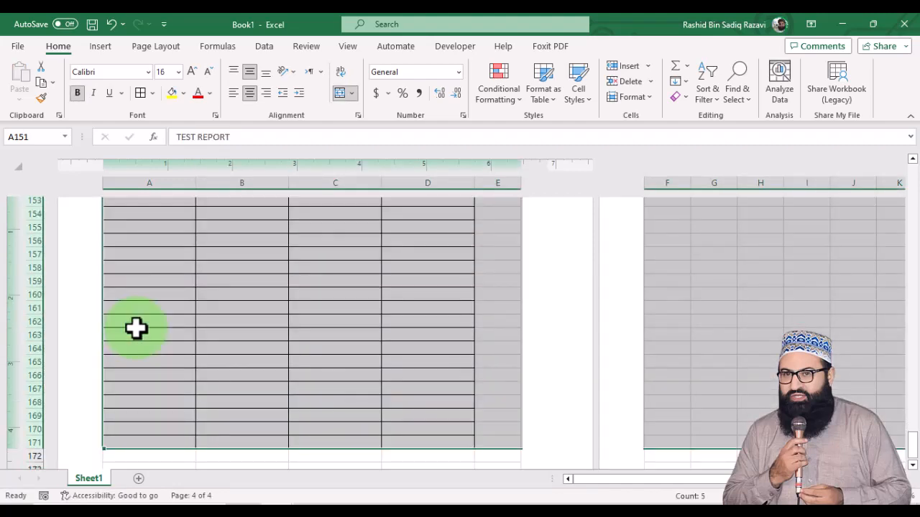
{"action": "key", "text": "ctrl+c"}
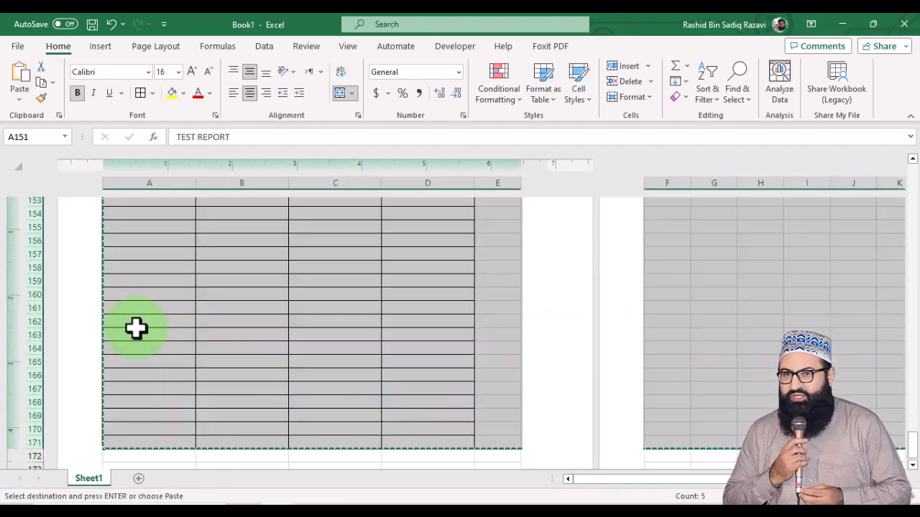
{"action": "scroll", "coordinate": [137, 328], "scroll_direction": "down", "scroll_amount": 5}
{"action": "scroll", "coordinate": [139, 334], "scroll_direction": "down", "scroll_amount": 7}
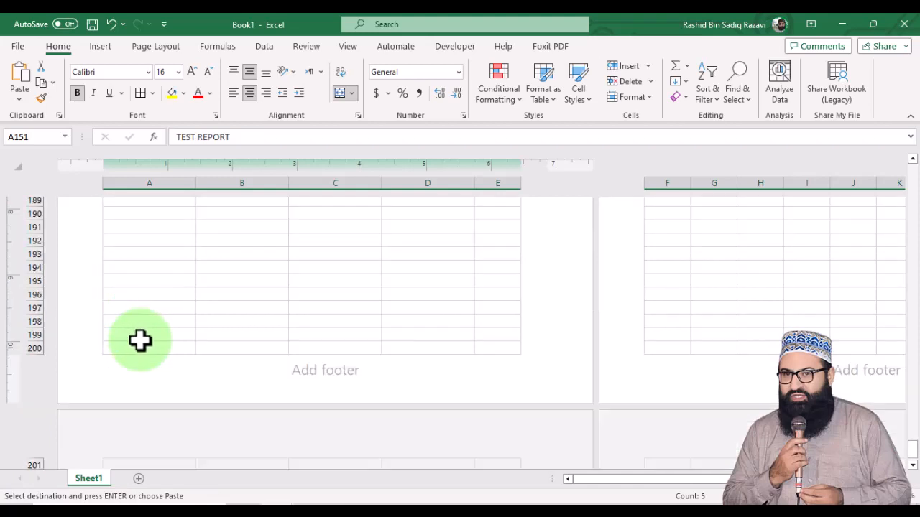
{"action": "scroll", "coordinate": [140, 339], "scroll_direction": "down", "scroll_amount": 2}
{"action": "left_click", "coordinate": [140, 384]}
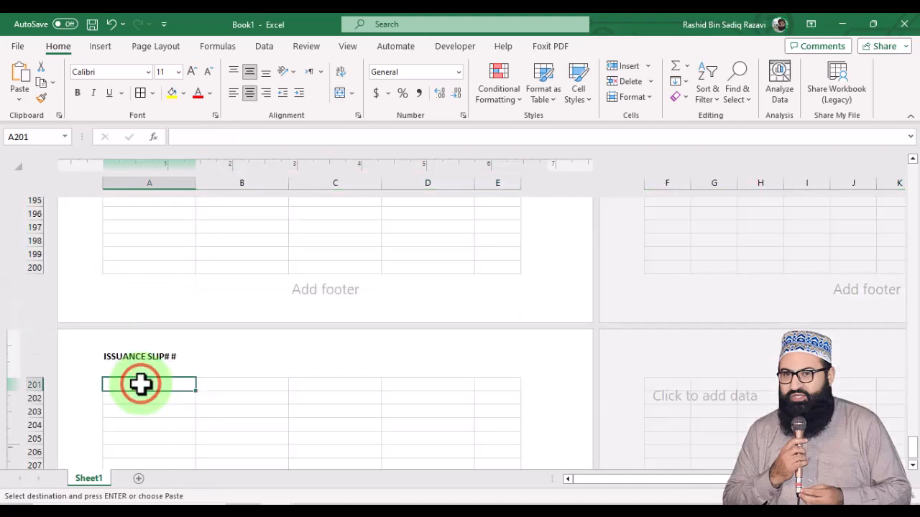
{"action": "key", "text": "Return"}
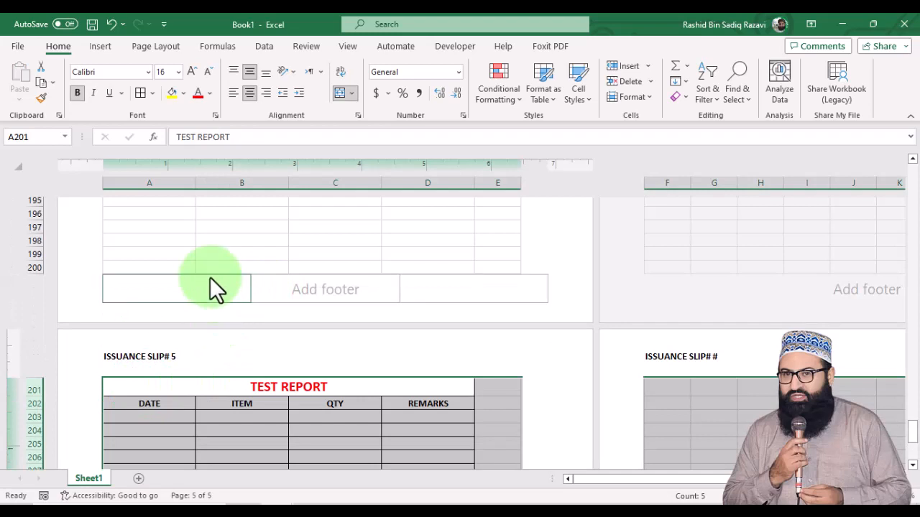
Step: Check the issuance slip number on each of the five pages in the print preview, and return to the sheet
{"action": "key", "text": "ctrl+p"}
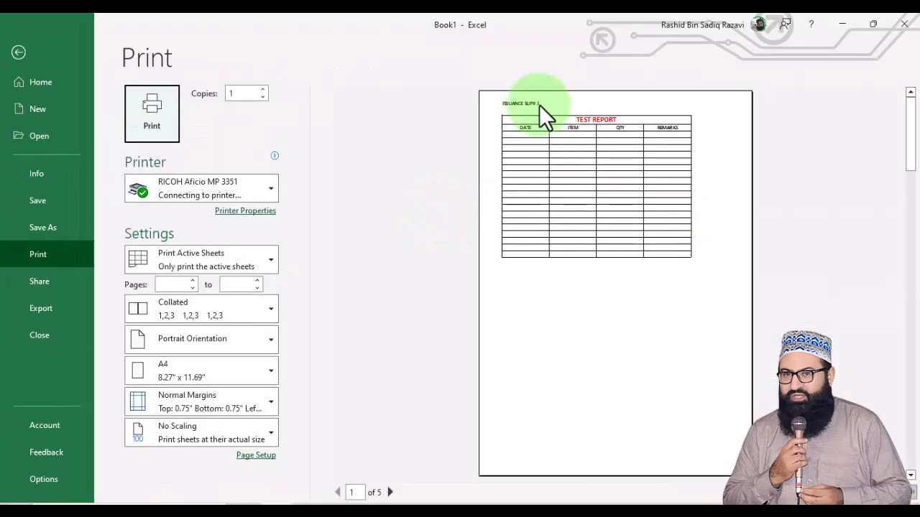
{"action": "left_click", "coordinate": [389, 492]}
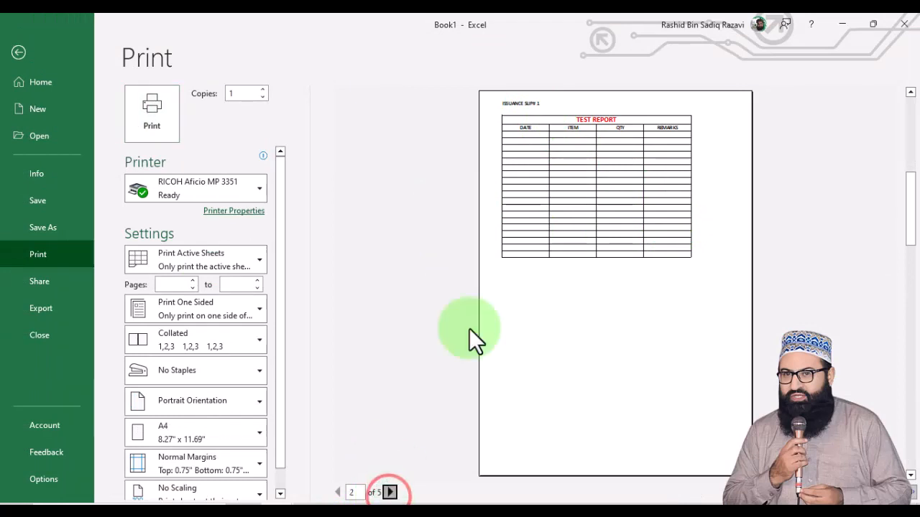
{"action": "left_click", "coordinate": [389, 492]}
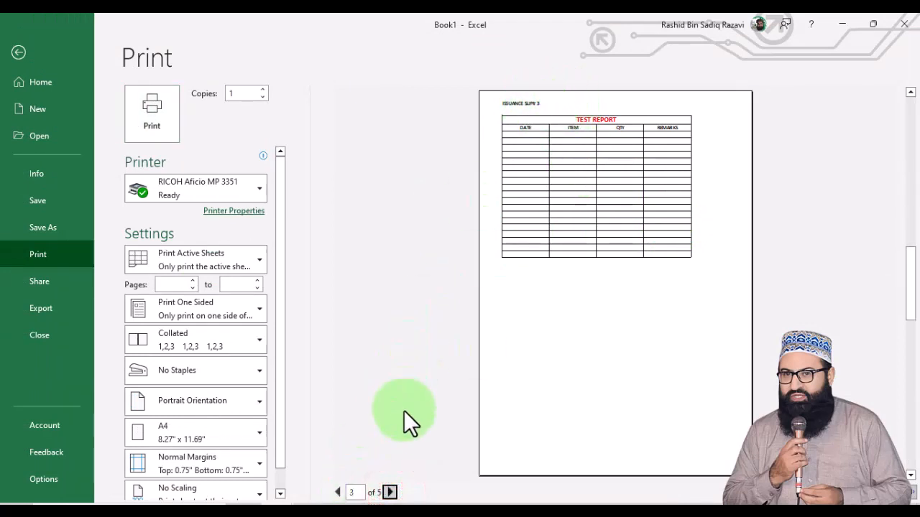
{"action": "left_click", "coordinate": [389, 492]}
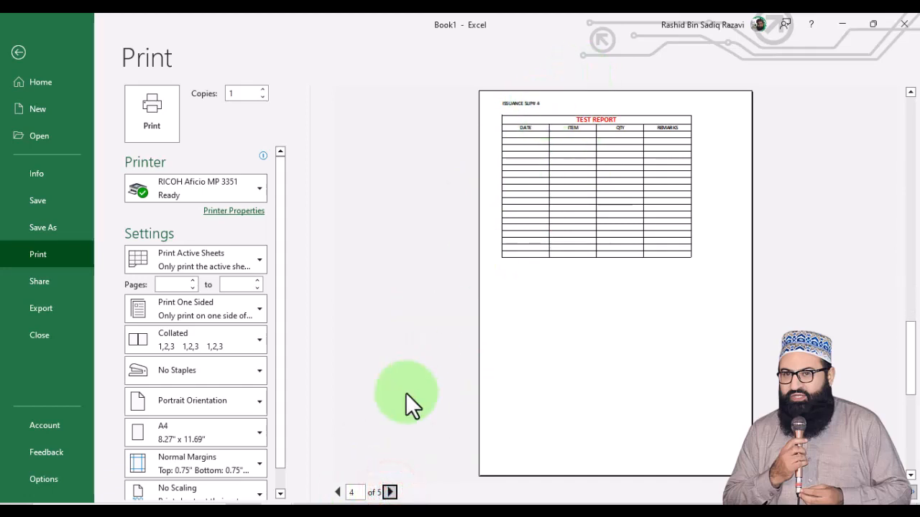
{"action": "left_click", "coordinate": [390, 492]}
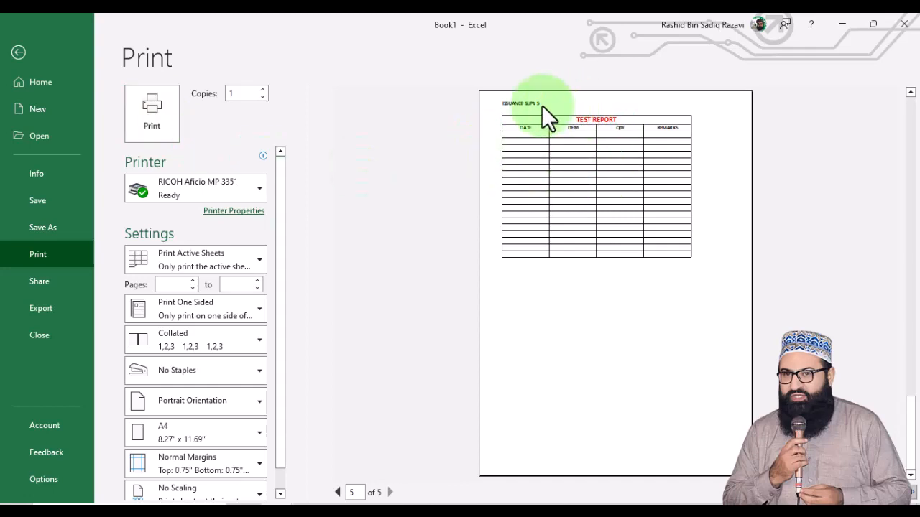
{"action": "key", "text": "Escape"}
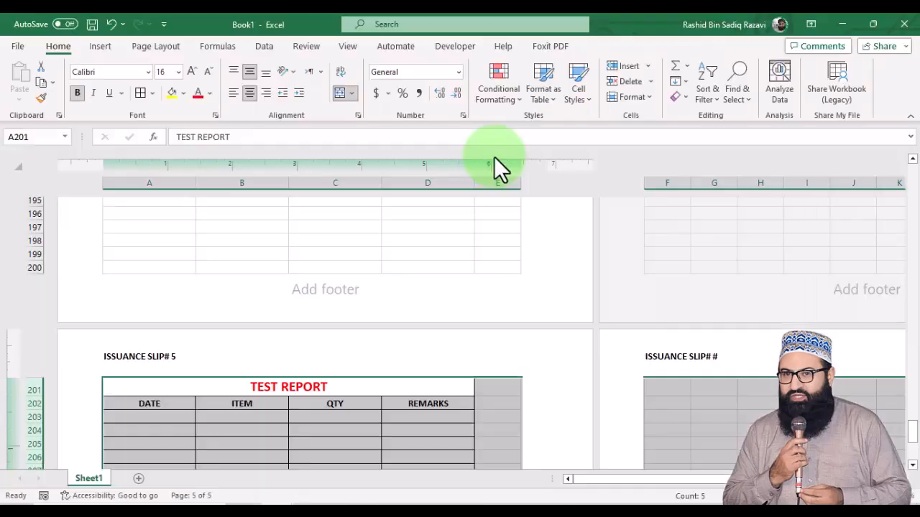
Step: Try to offset the slip number by appending "+1" to the page number code in the first page's left header section
{"action": "scroll", "coordinate": [264, 237], "scroll_direction": "up", "scroll_amount": 20}
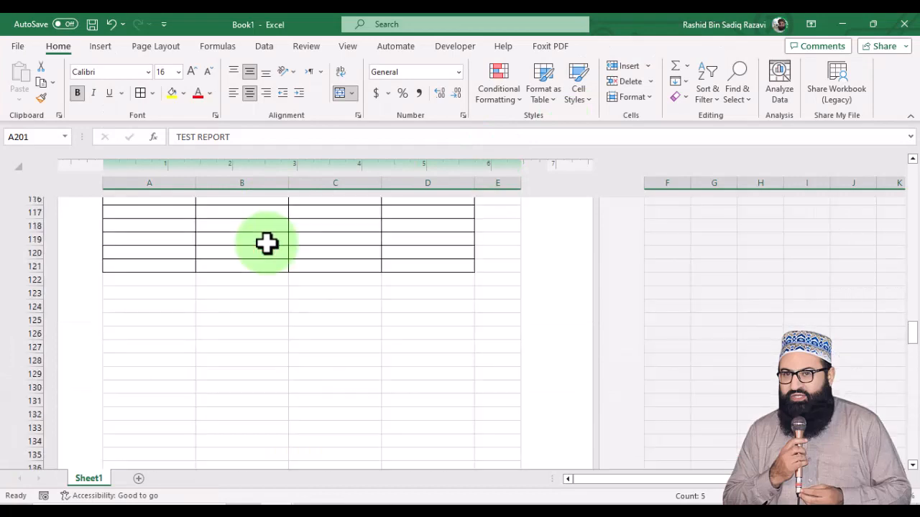
{"action": "scroll", "coordinate": [265, 243], "scroll_direction": "up", "scroll_amount": 20}
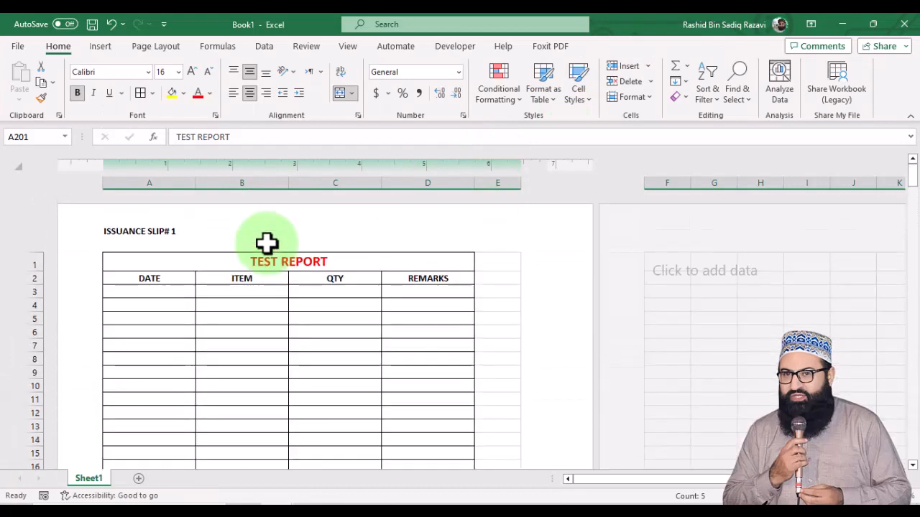
{"action": "left_click", "coordinate": [189, 232]}
{"action": "left_click", "coordinate": [226, 231]}
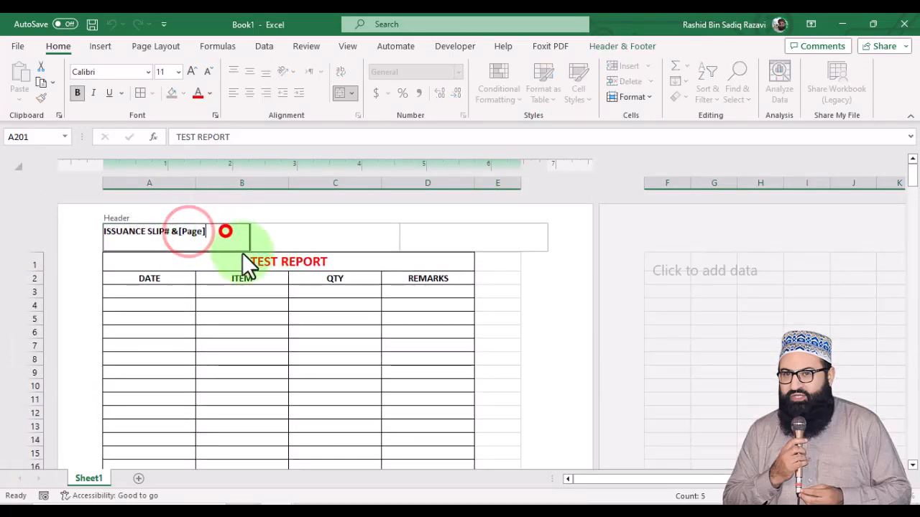
{"action": "type", "text": "+1"}
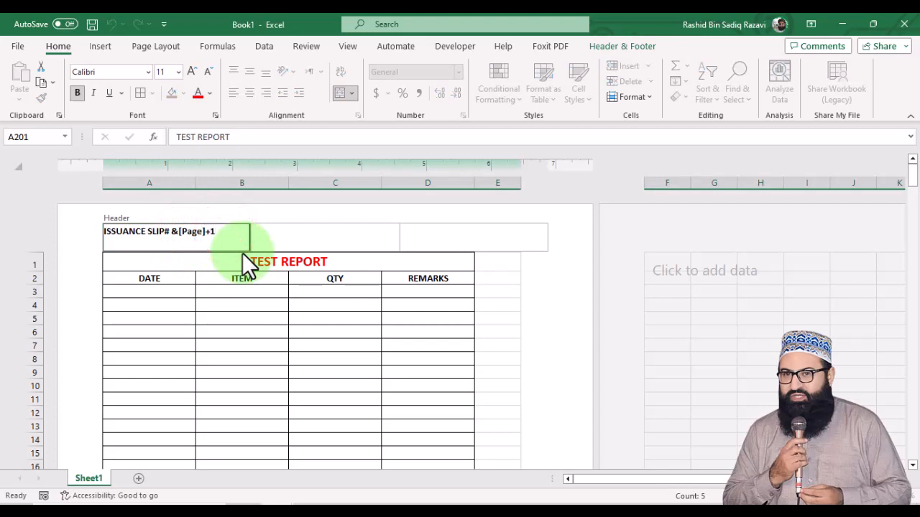
{"action": "left_click", "coordinate": [294, 239]}
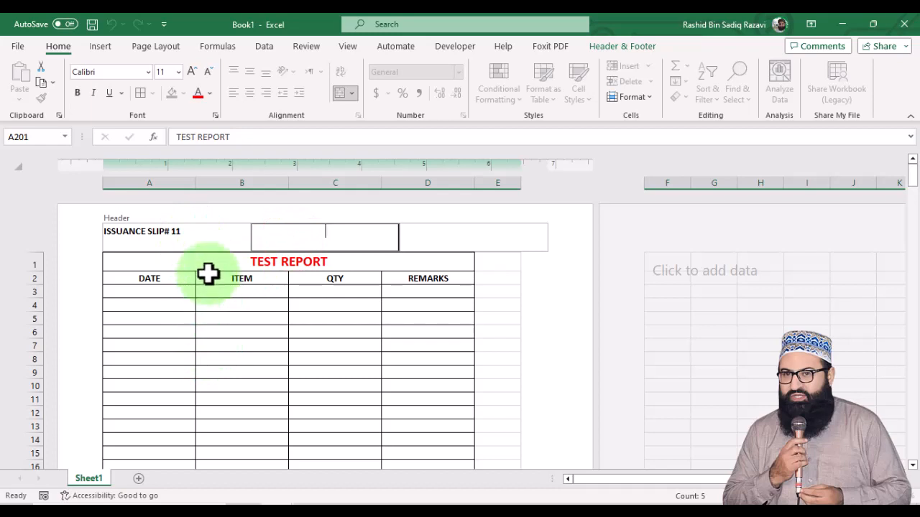
Step: Remove the "+1" after the page number code in the left header section and leave the header
{"action": "left_click", "coordinate": [204, 234]}
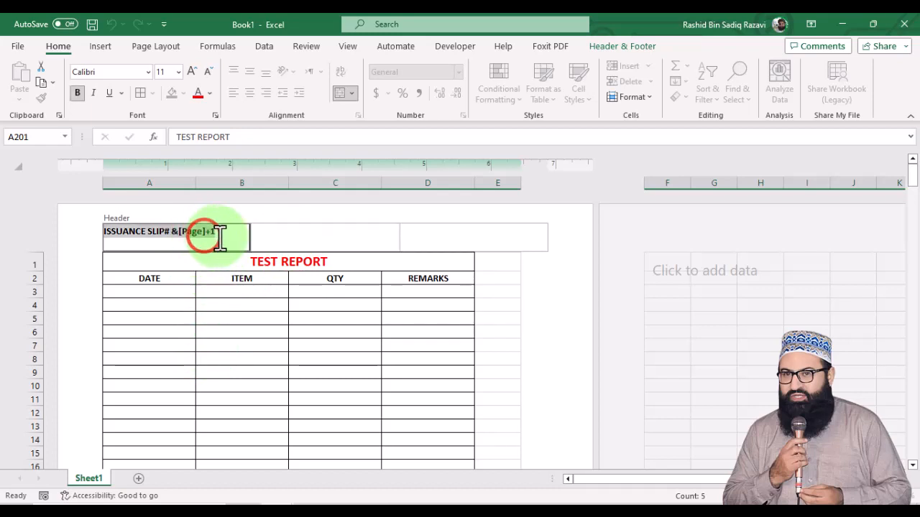
{"action": "left_click", "coordinate": [216, 233]}
{"action": "key", "text": "BackSpace"}
{"action": "key", "text": "BackSpace"}
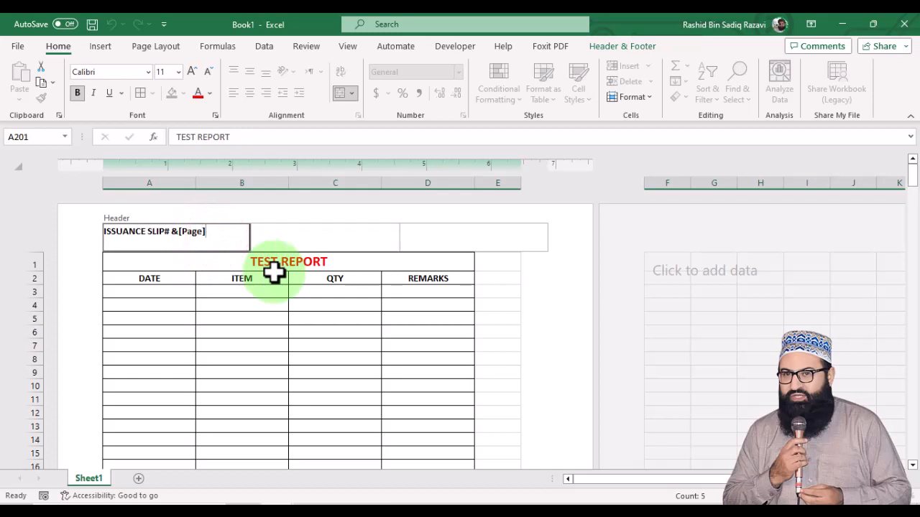
{"action": "left_click", "coordinate": [306, 233]}
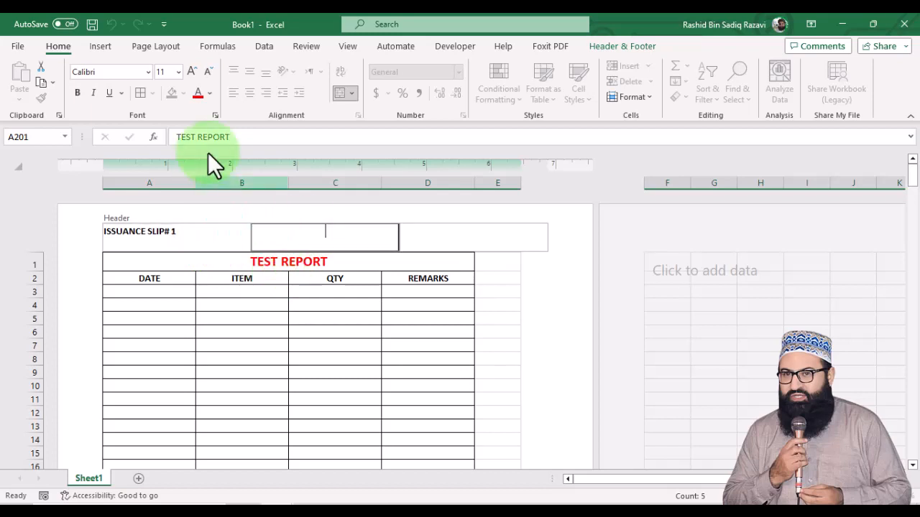
{"action": "left_click", "coordinate": [318, 299]}
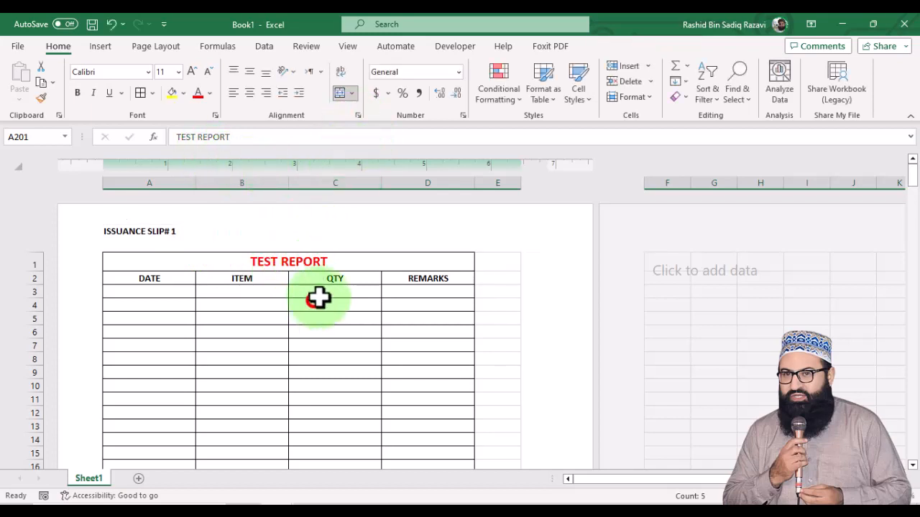
{"action": "left_click", "coordinate": [240, 290]}
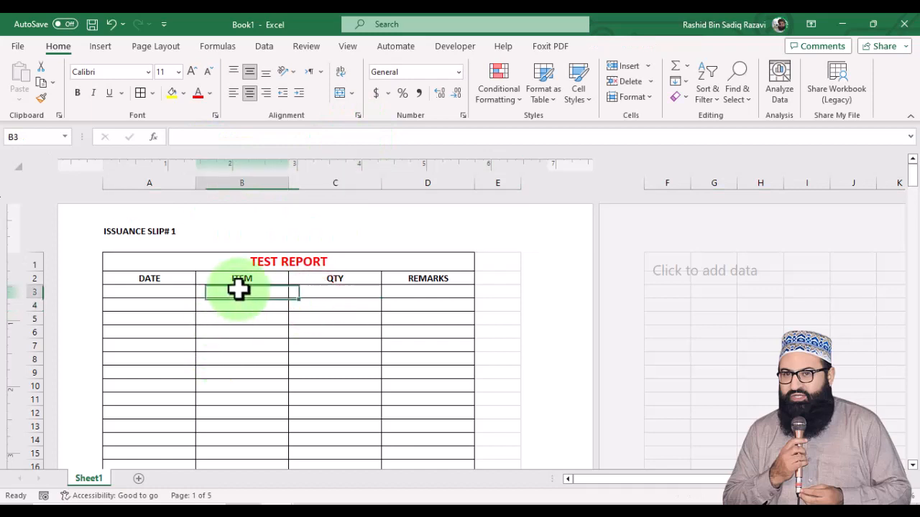
{"action": "left_click", "coordinate": [184, 230]}
{"action": "left_click", "coordinate": [263, 347]}
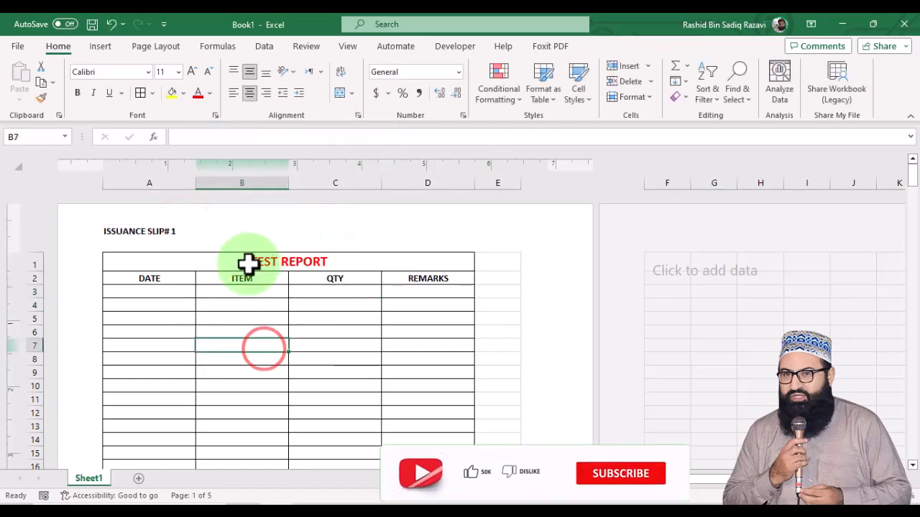
{"action": "left_click", "coordinate": [197, 232]}
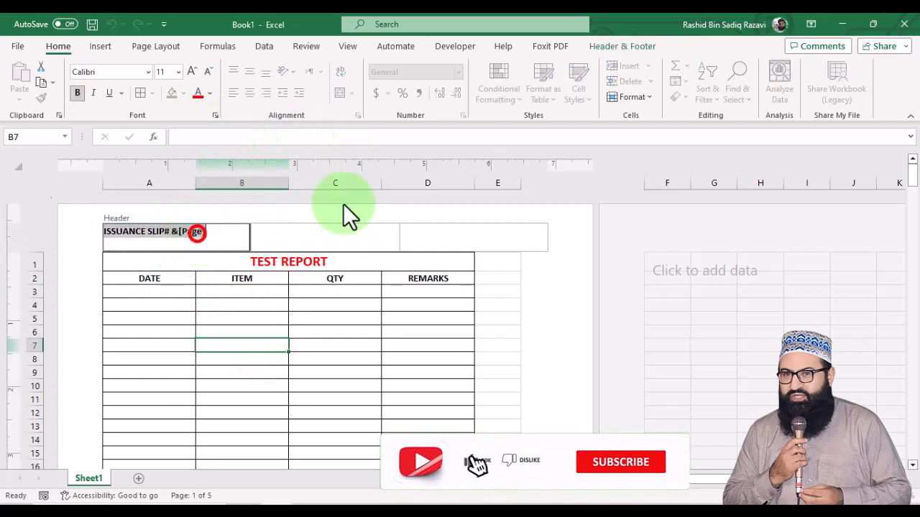
{"action": "left_click", "coordinate": [302, 331]}
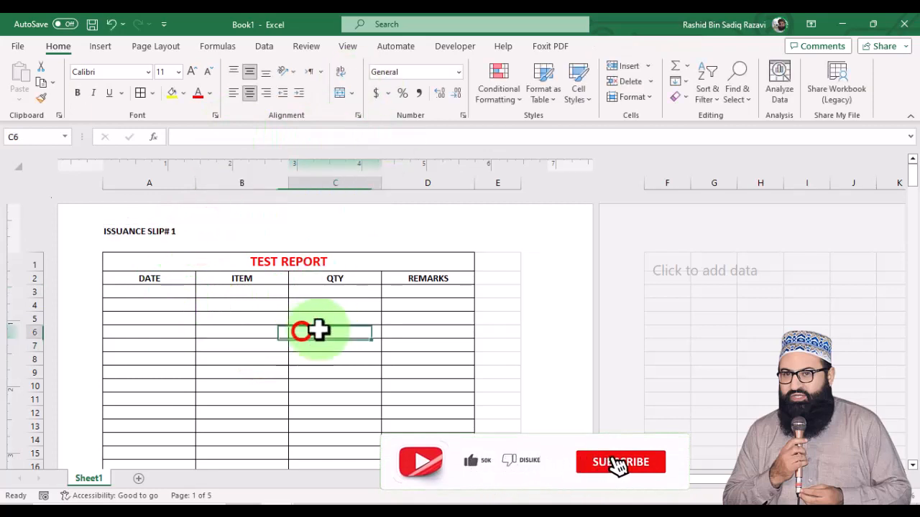
{"action": "left_click", "coordinate": [216, 317]}
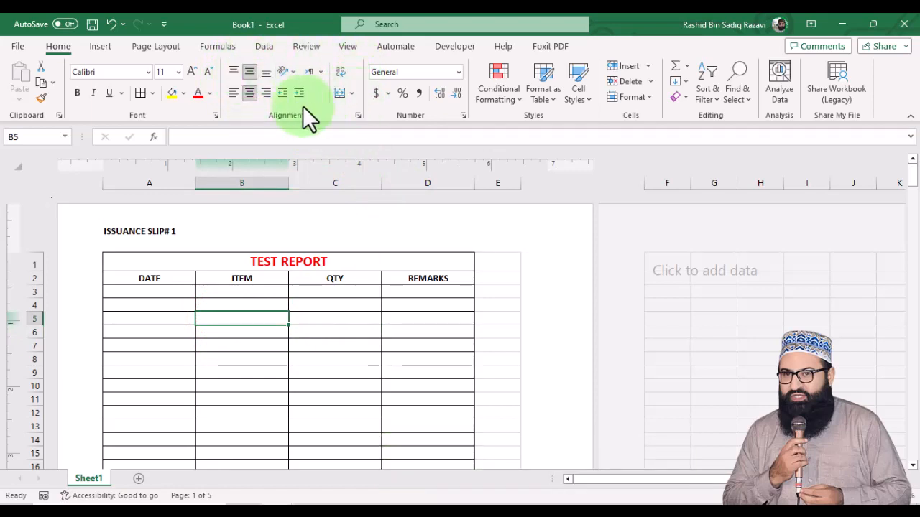
{"action": "left_click", "coordinate": [358, 116]}
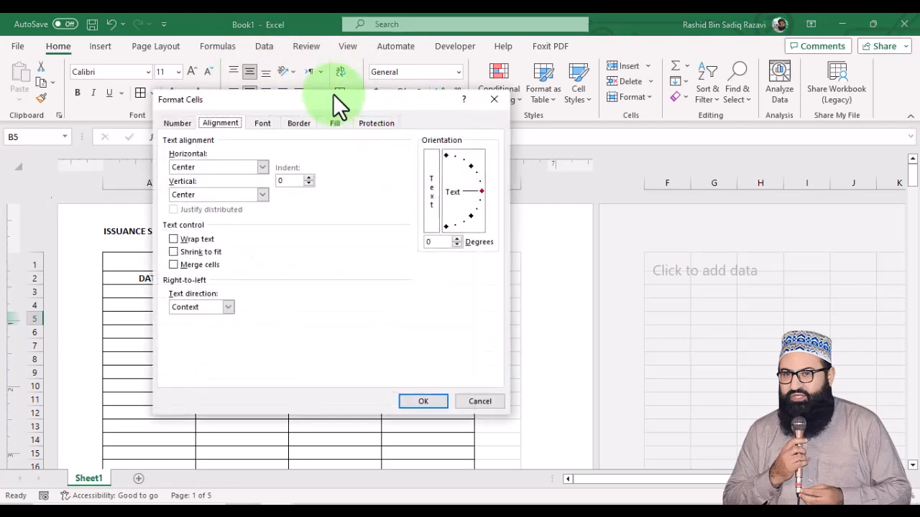
{"action": "left_click_drag", "start_coordinate": [332, 94], "coordinate": [379, 96]}
{"action": "left_click", "coordinate": [227, 125]}
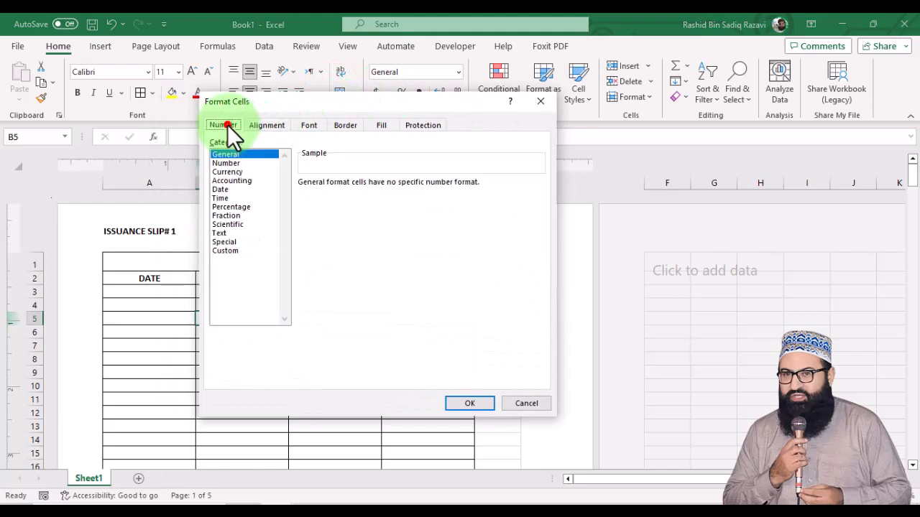
{"action": "left_click", "coordinate": [545, 98]}
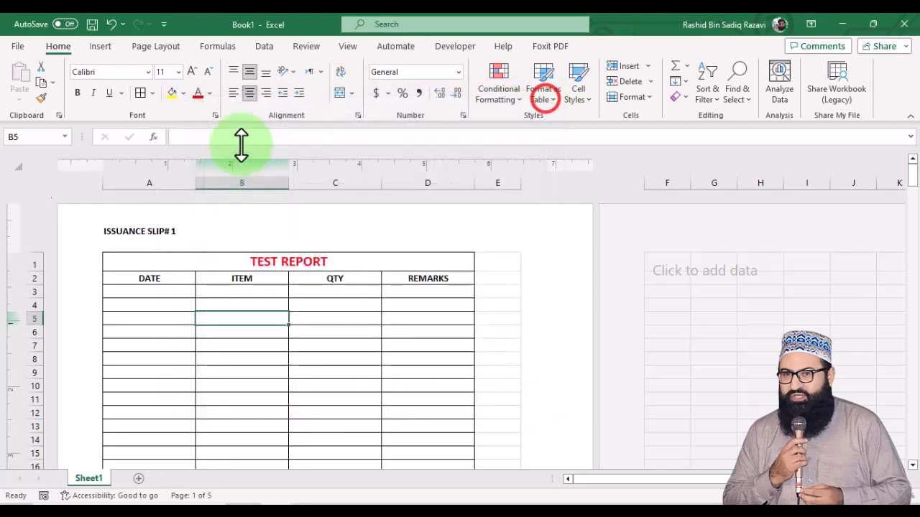
Step: Set the sheet's first page number to 6 in the page setup and apply it
{"action": "left_click", "coordinate": [157, 49]}
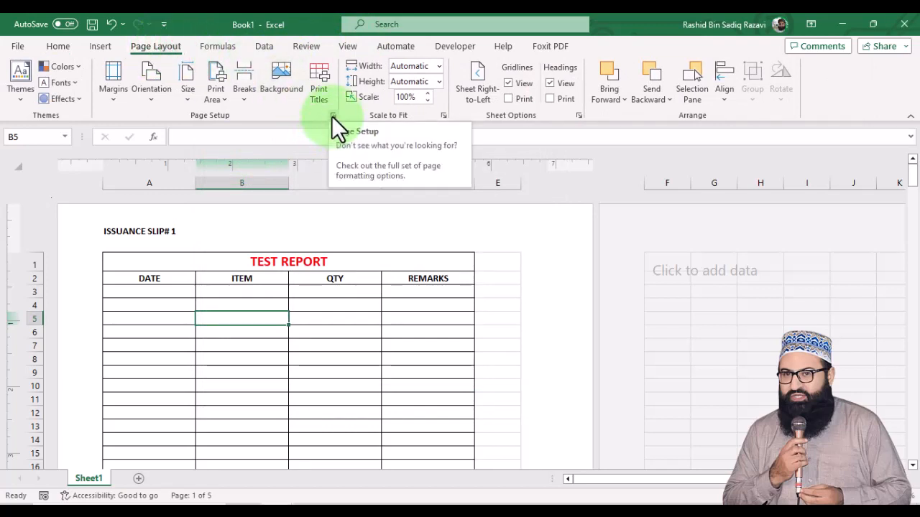
{"action": "left_click", "coordinate": [331, 115]}
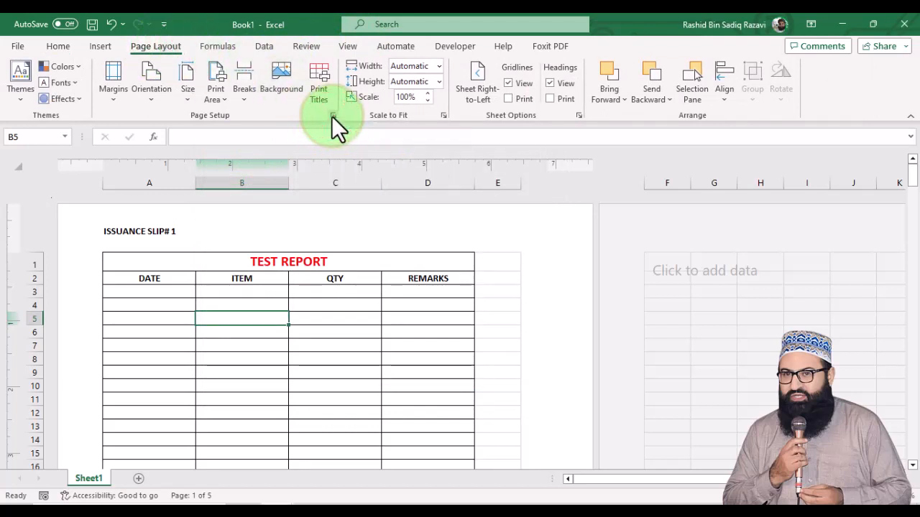
{"action": "left_click_drag", "start_coordinate": [333, 117], "coordinate": [390, 146]}
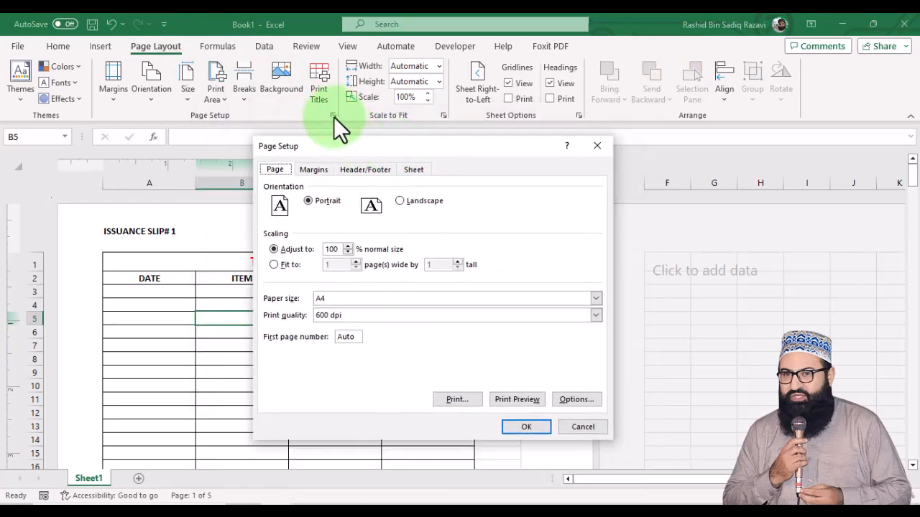
{"action": "mouse_move", "coordinate": [363, 139]}
{"action": "left_mouse_down"}
{"action": "mouse_move", "coordinate": [350, 147]}
{"action": "mouse_move", "coordinate": [363, 147]}
{"action": "mouse_move", "coordinate": [364, 128]}
{"action": "left_mouse_up"}
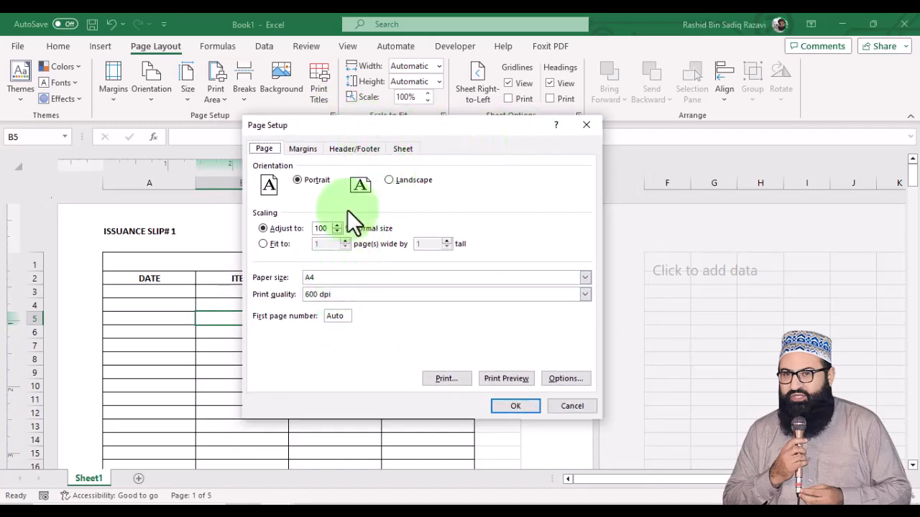
{"action": "left_click_drag", "start_coordinate": [363, 128], "coordinate": [406, 121]}
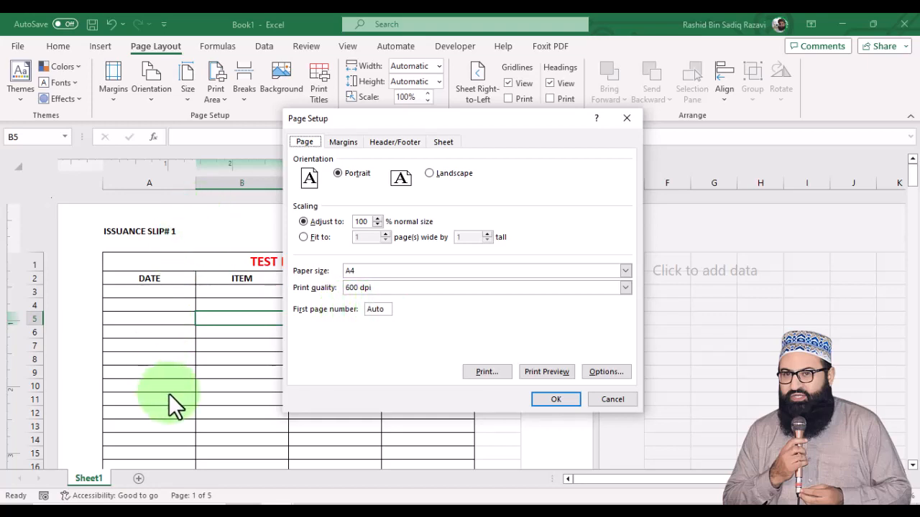
{"action": "left_click", "coordinate": [391, 310]}
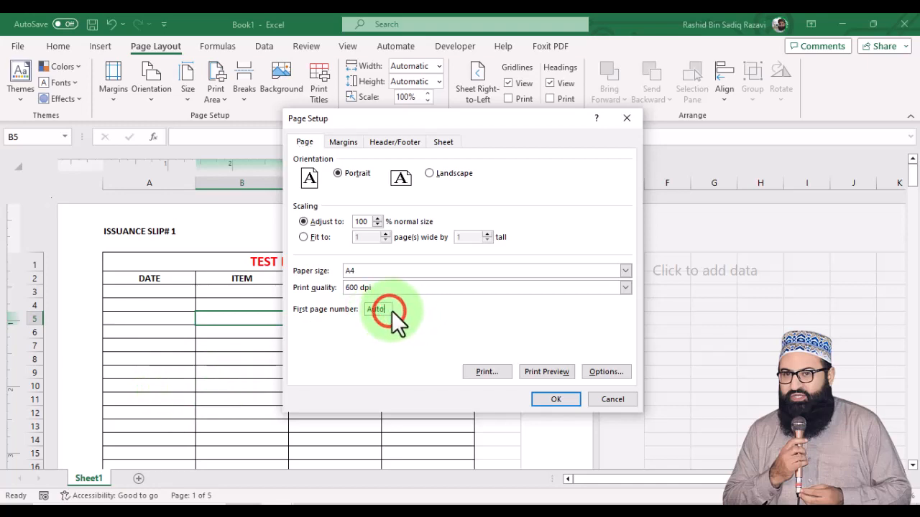
{"action": "key", "text": "BackSpace"}
{"action": "key", "text": "BackSpace"}
{"action": "key", "text": "BackSpace"}
{"action": "key", "text": "BackSpace"}
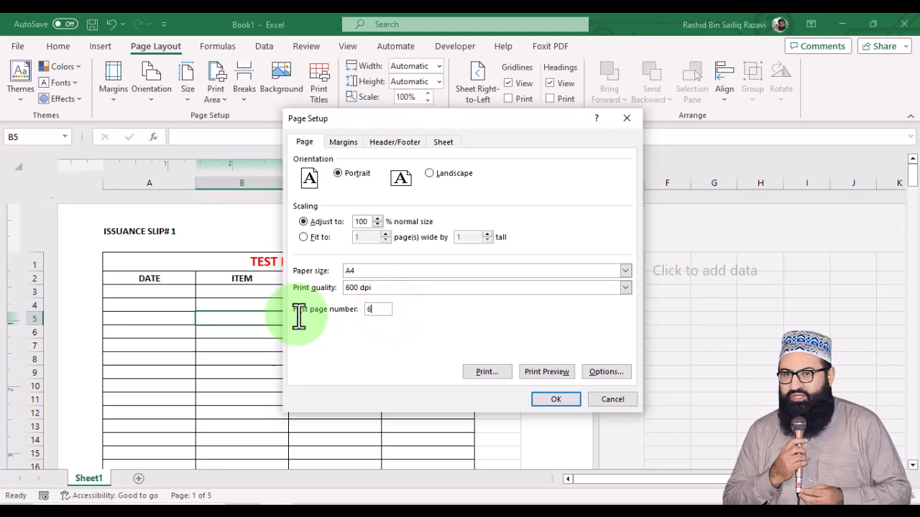
{"action": "left_click", "coordinate": [556, 400]}
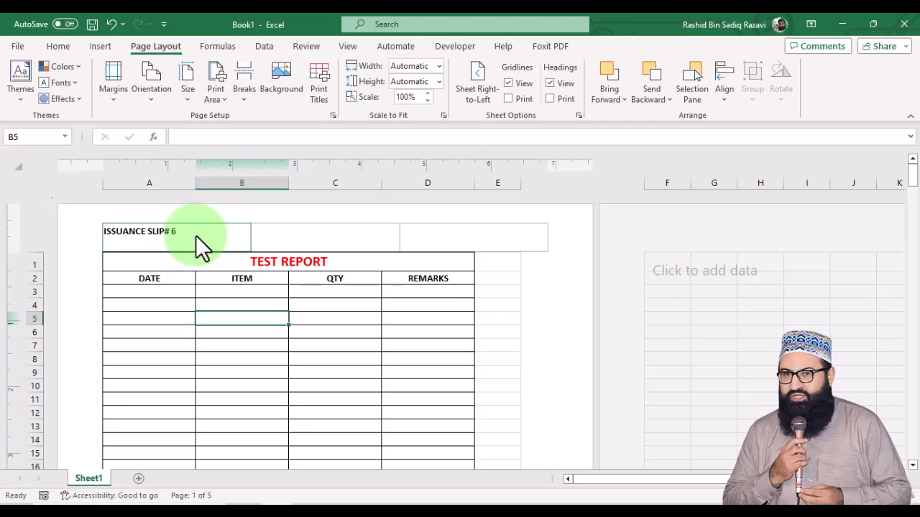
Step: Check the issuance slip numbers in the first and second page headers on the sheet, and return to the first page's header
{"action": "scroll", "coordinate": [197, 237], "scroll_direction": "down", "scroll_amount": 8}
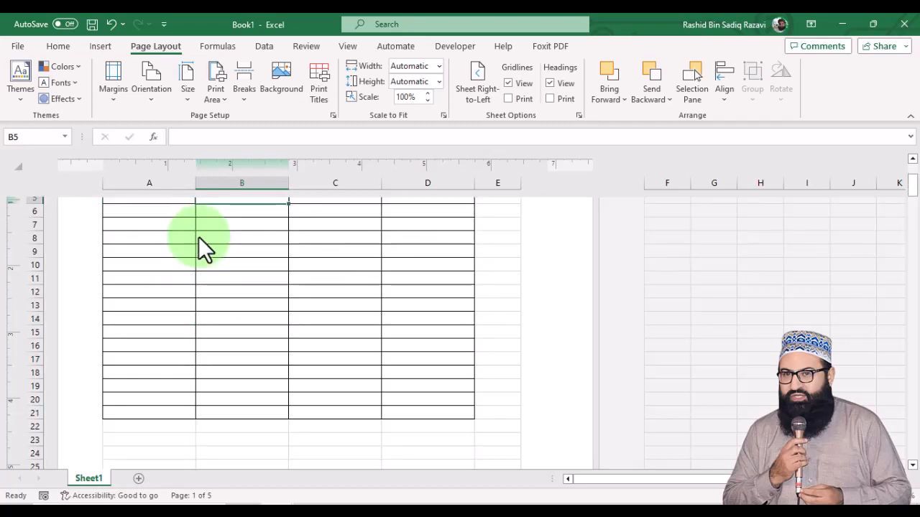
{"action": "scroll", "coordinate": [198, 236], "scroll_direction": "down", "scroll_amount": 8}
{"action": "scroll", "coordinate": [199, 237], "scroll_direction": "up", "scroll_amount": 2}
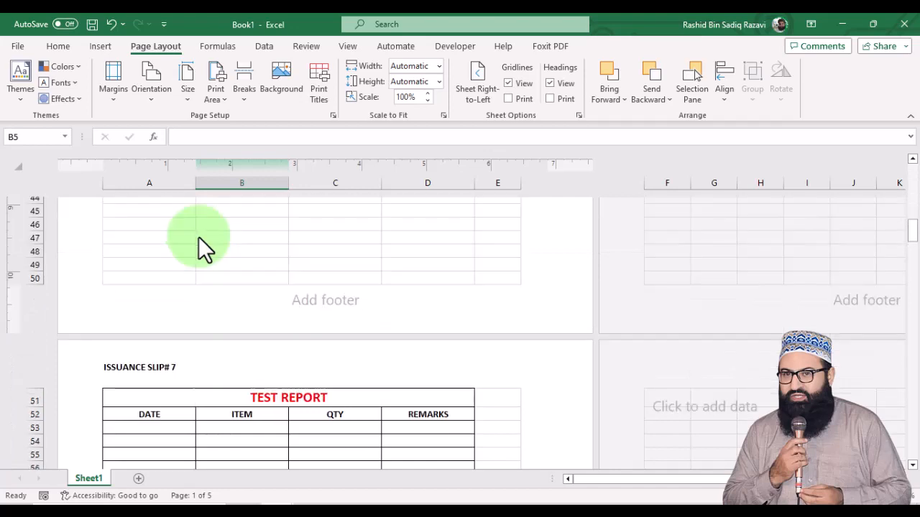
{"action": "scroll", "coordinate": [198, 236], "scroll_direction": "up", "scroll_amount": 15}
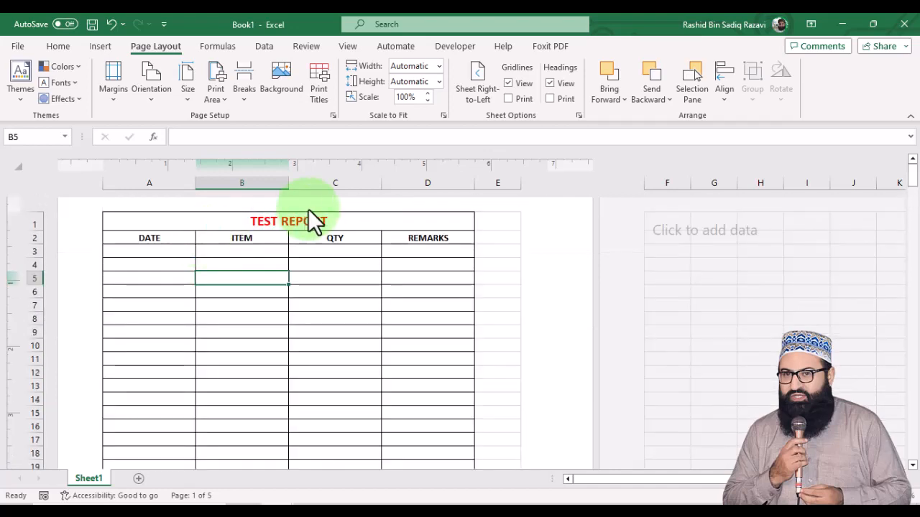
{"action": "scroll", "coordinate": [148, 184], "scroll_direction": "up", "scroll_amount": 1}
{"action": "double_click", "coordinate": [142, 195]}
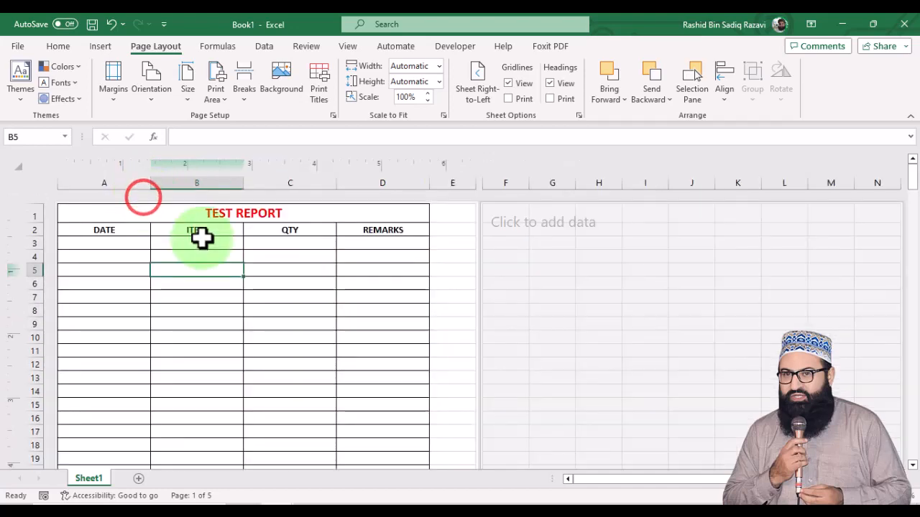
{"action": "double_click", "coordinate": [165, 203]}
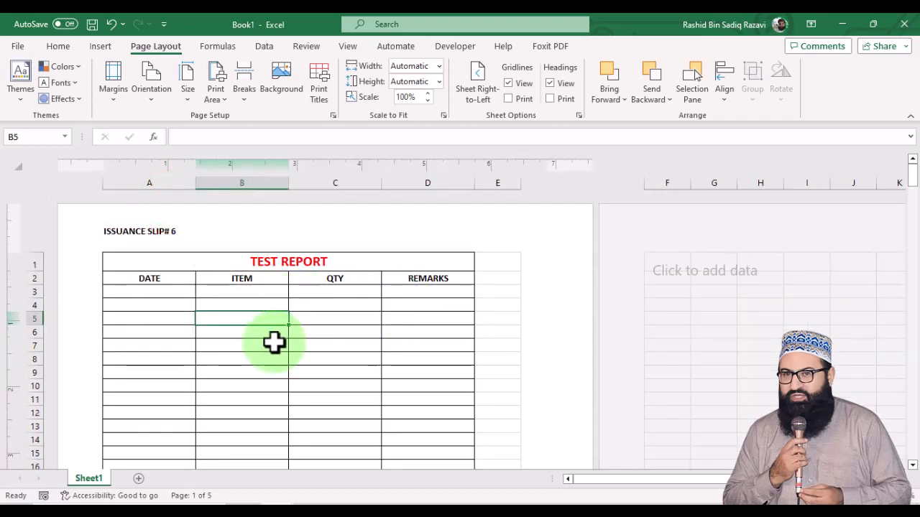
Step: Page through all five pages in the print preview to check their restarted slip numbers, and return to the sheet
{"action": "key", "text": "ctrl+p"}
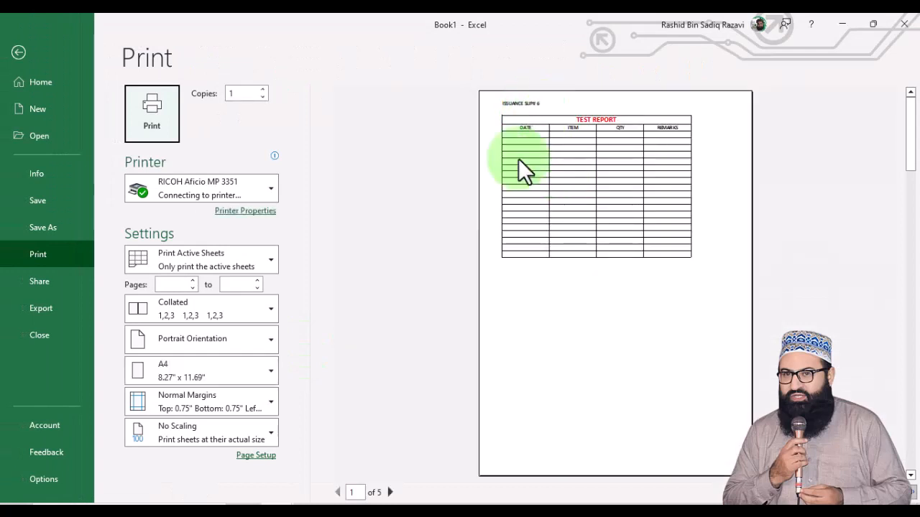
{"action": "left_click", "coordinate": [390, 492]}
{"action": "left_click", "coordinate": [390, 492]}
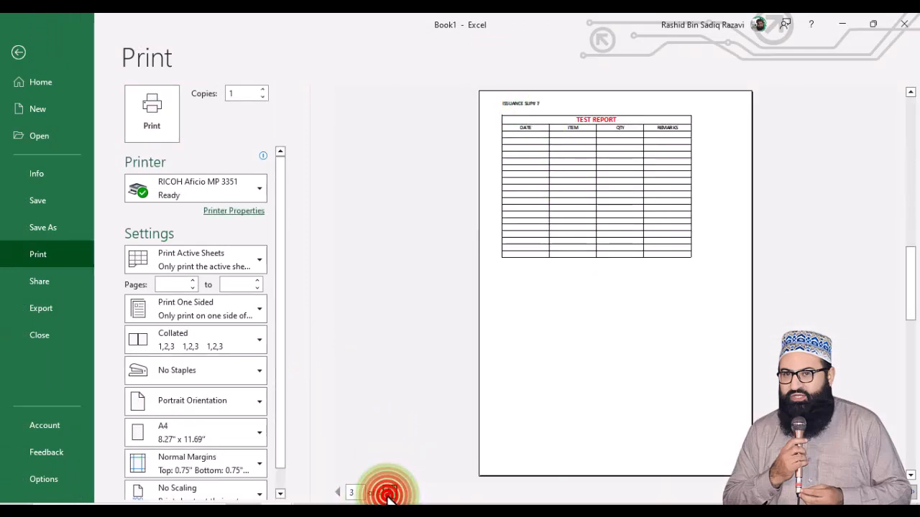
{"action": "left_click", "coordinate": [389, 492]}
{"action": "left_click", "coordinate": [389, 492]}
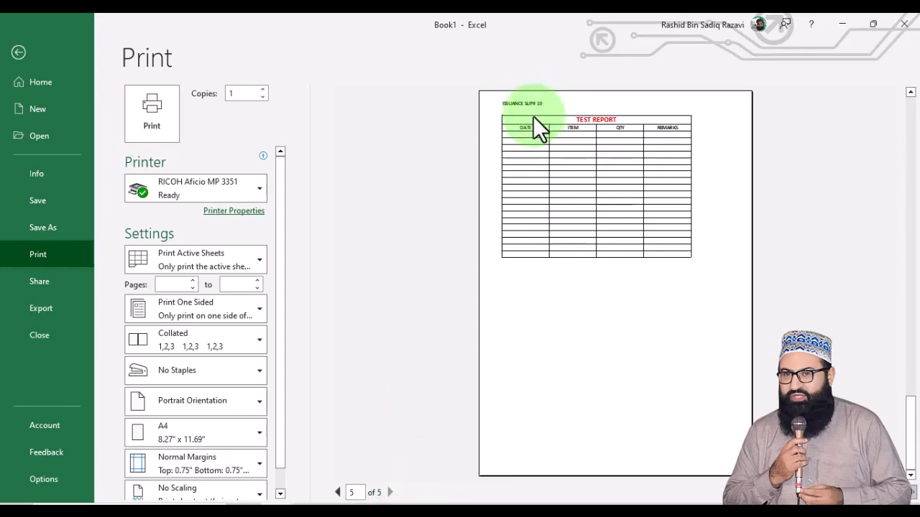
{"action": "key", "text": "Escape"}
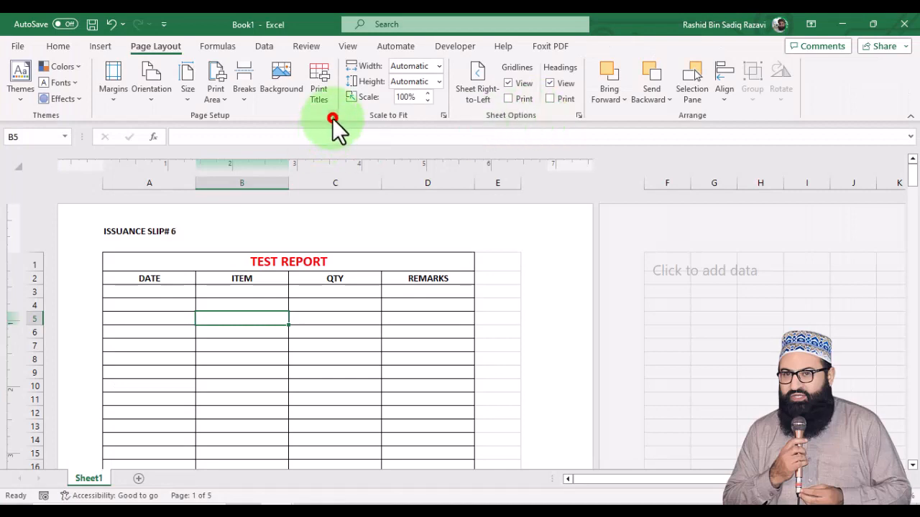
Step: Change the first page number to 11 in the page setup and apply it
{"action": "left_click", "coordinate": [332, 117]}
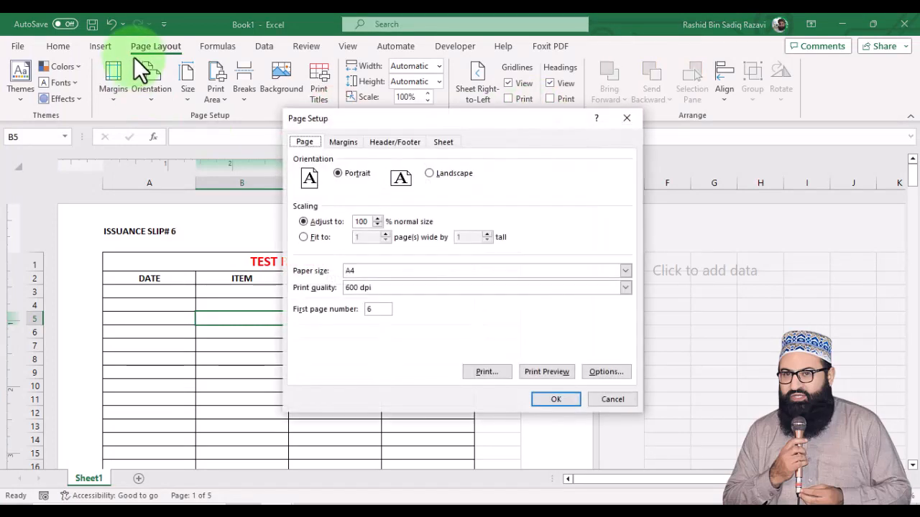
{"action": "left_click_drag", "start_coordinate": [366, 122], "coordinate": [364, 173]}
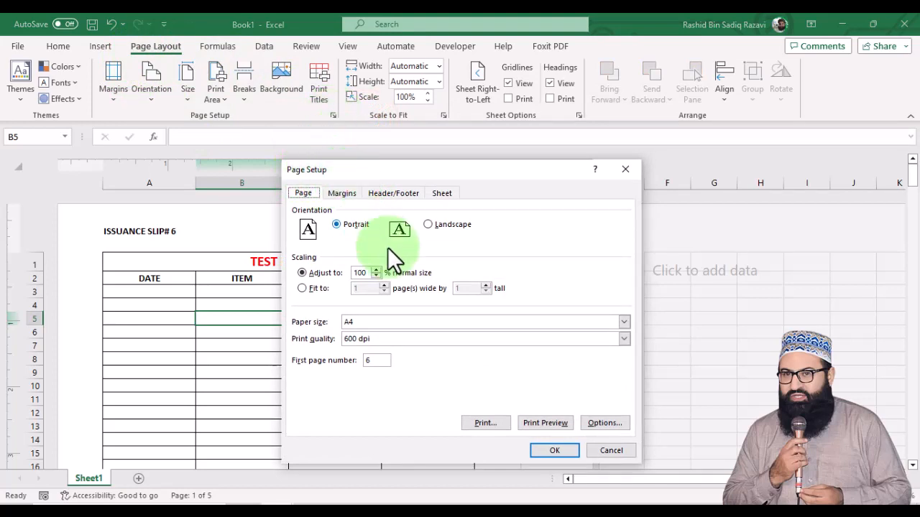
{"action": "left_click", "coordinate": [377, 361]}
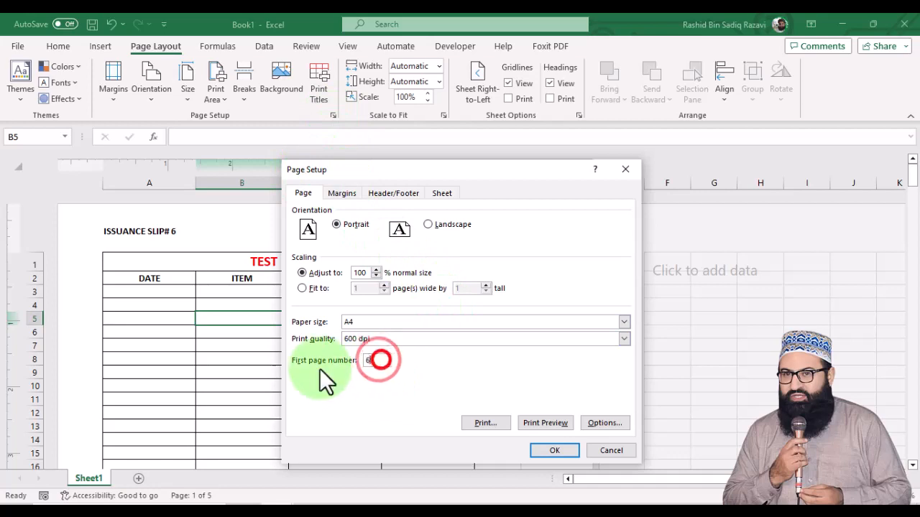
{"action": "key", "text": "BackSpace"}
{"action": "type", "text": "11"}
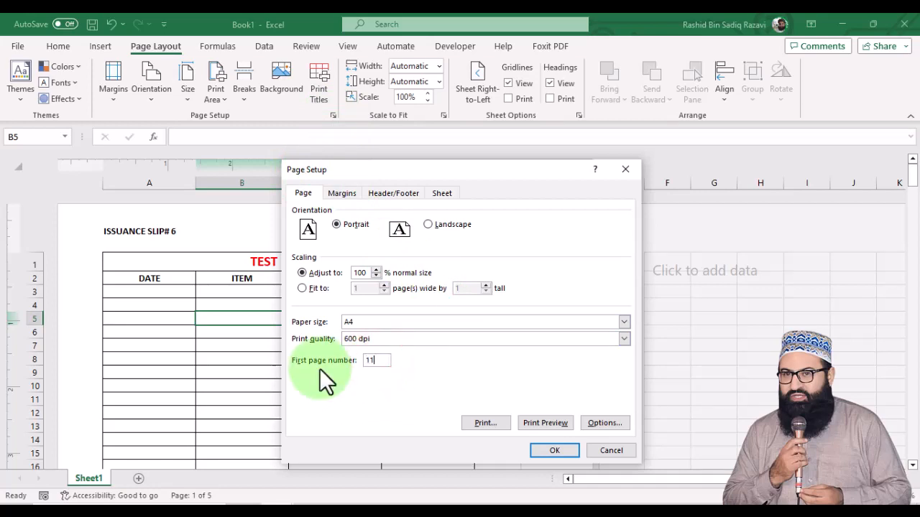
{"action": "left_click", "coordinate": [554, 448]}
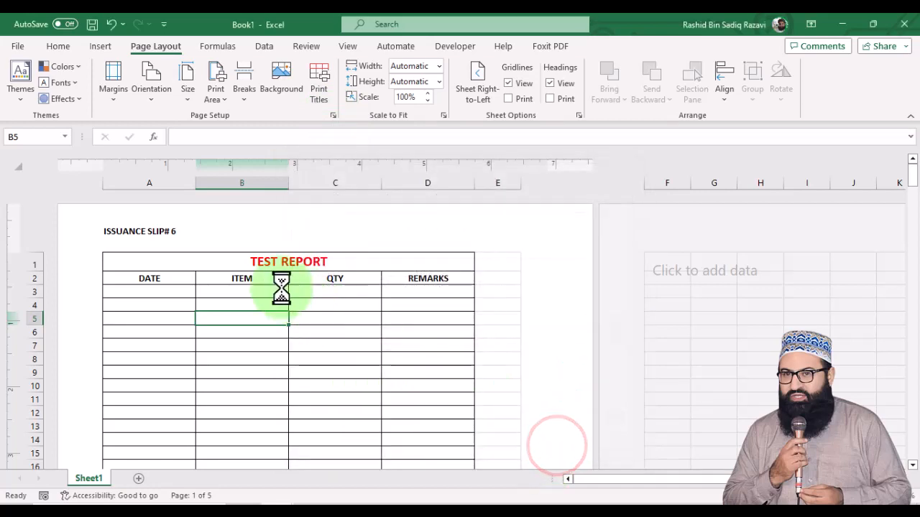